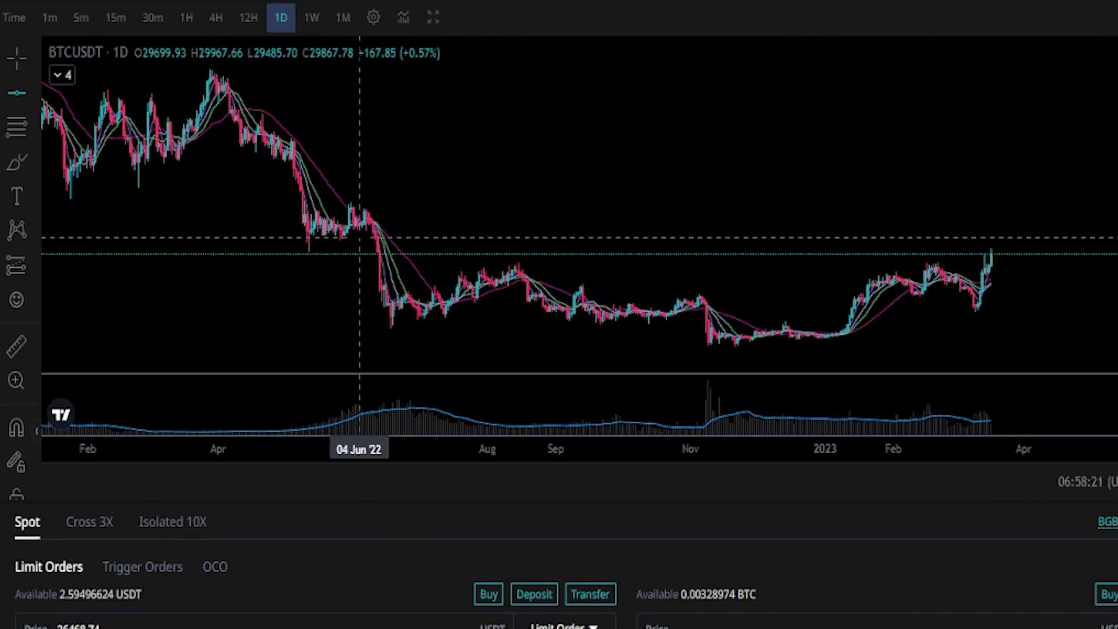
Draw three horizontal lines at successively higher resistance levels on the BTCUSDT daily chart.
left_click(361, 235)
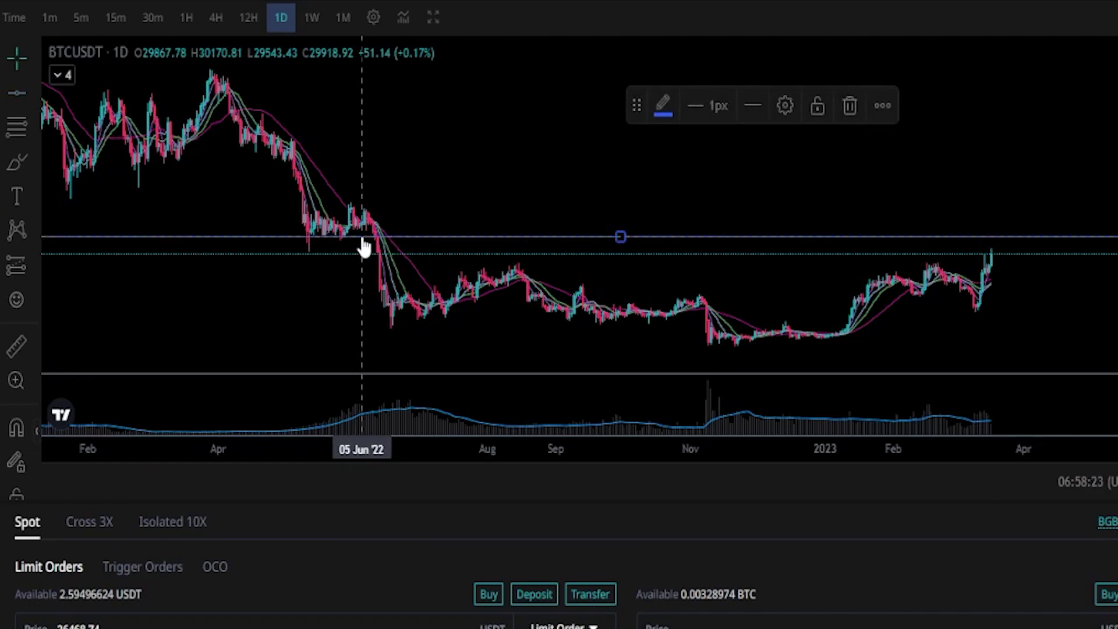
left_click(17, 93)
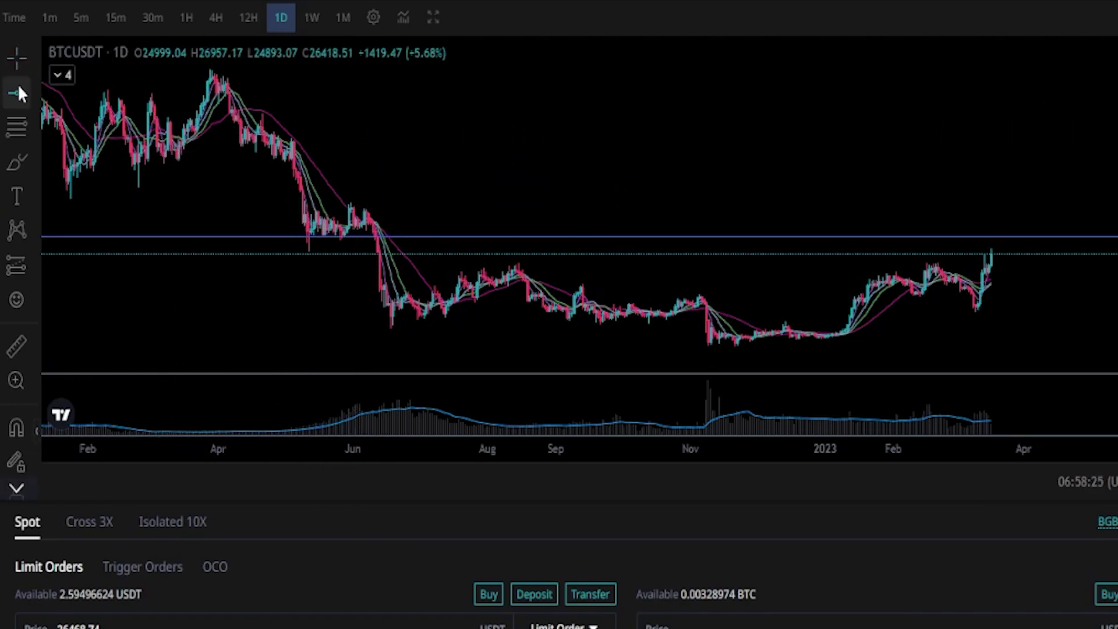
left_click(384, 210)
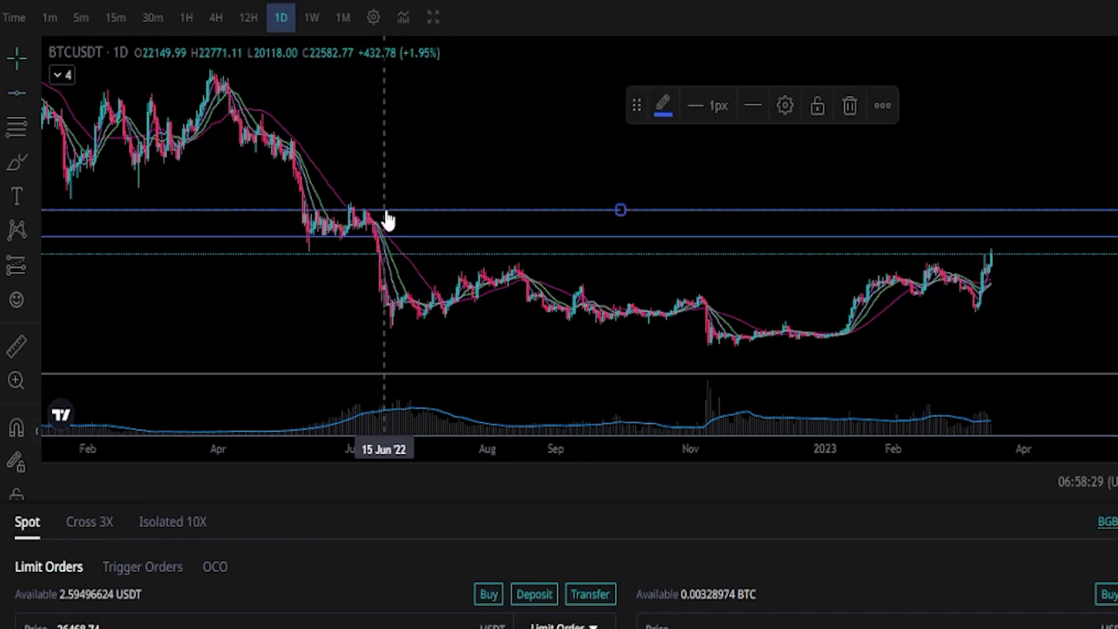
left_click(17, 94)
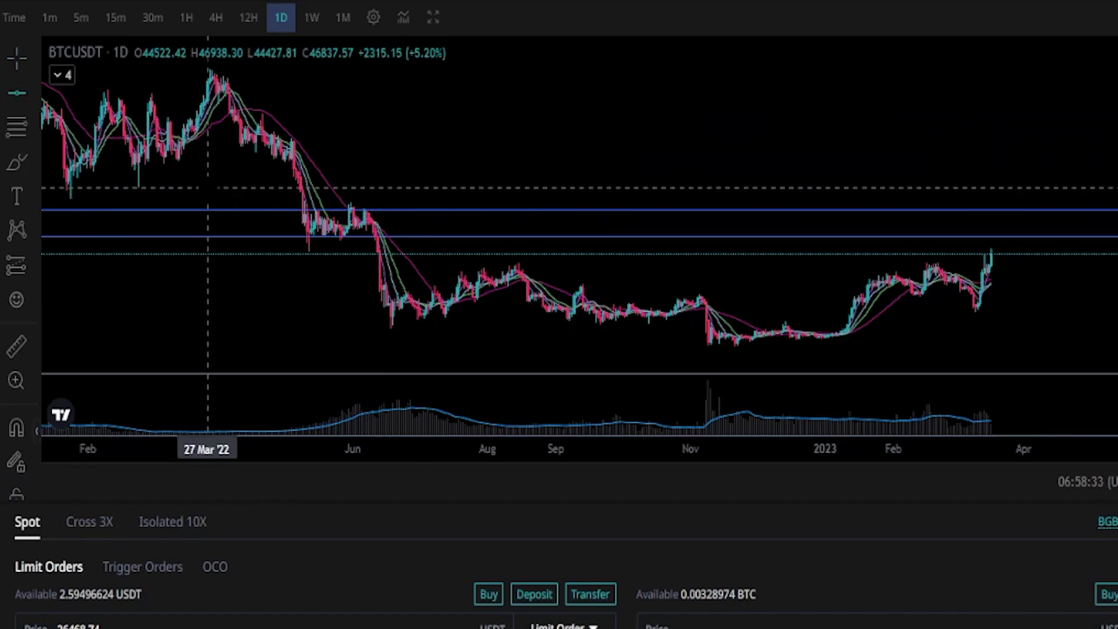
left_click(208, 187)
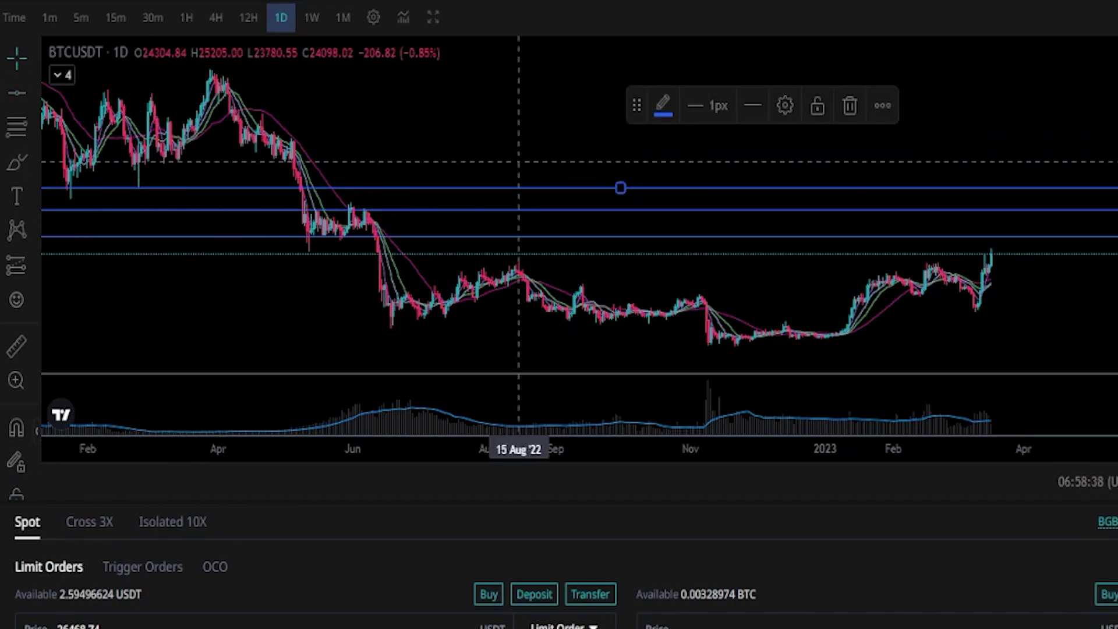
right_click(512, 146)
left_click(467, 135)
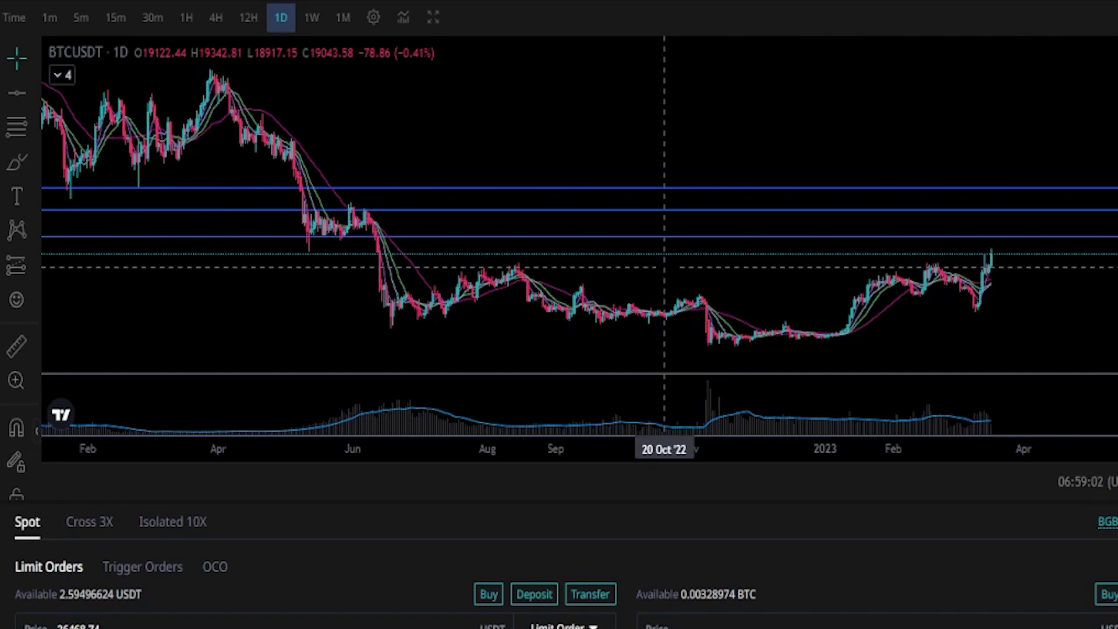
In the Limit order form, enter a sell price of 28428 USDT and amount 0.001 BTC.
scroll(792, 268, "down", 4)
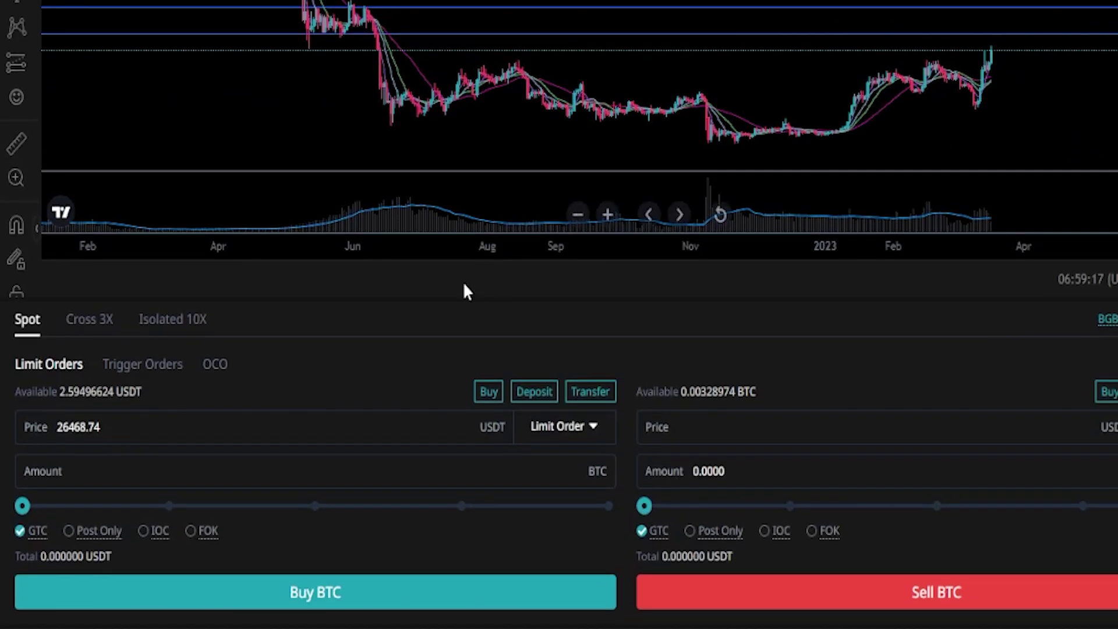
left_click(35, 368)
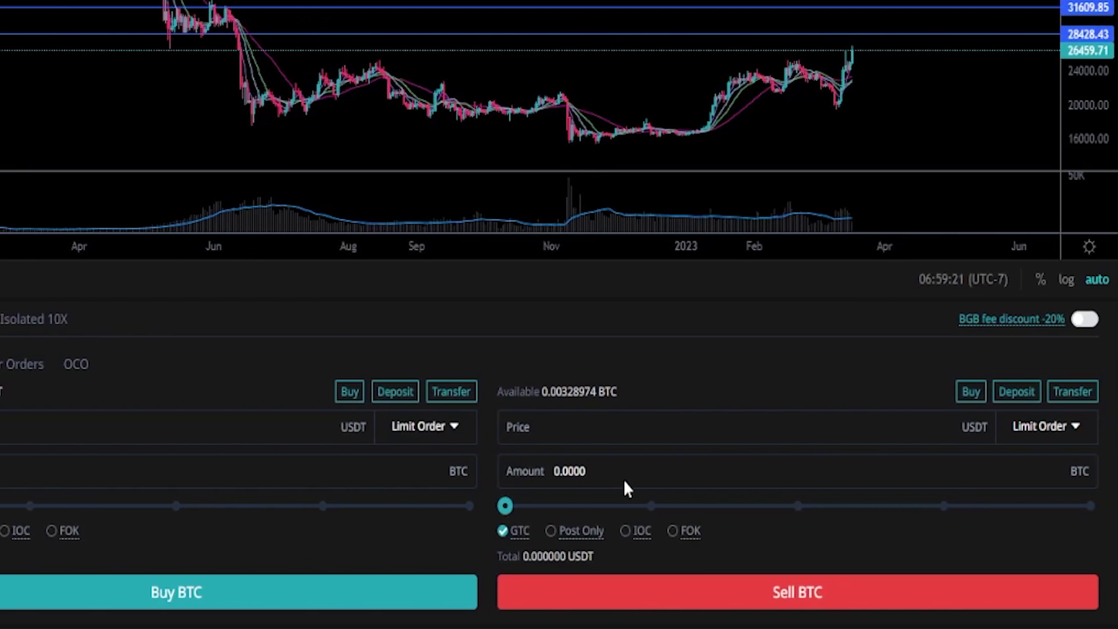
left_click(1057, 426)
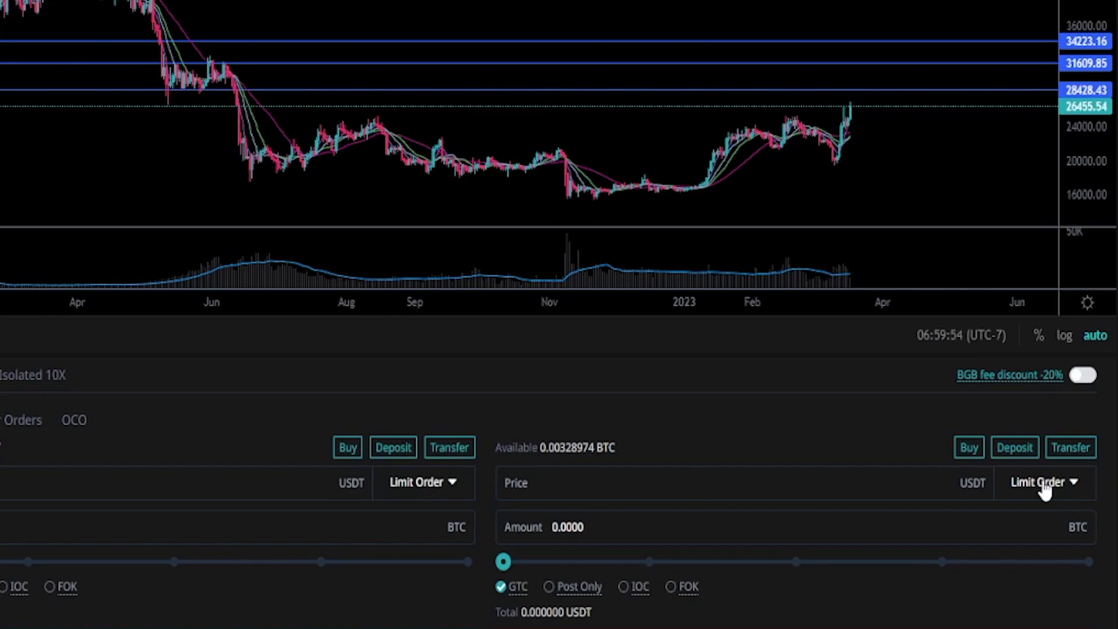
left_click(734, 477)
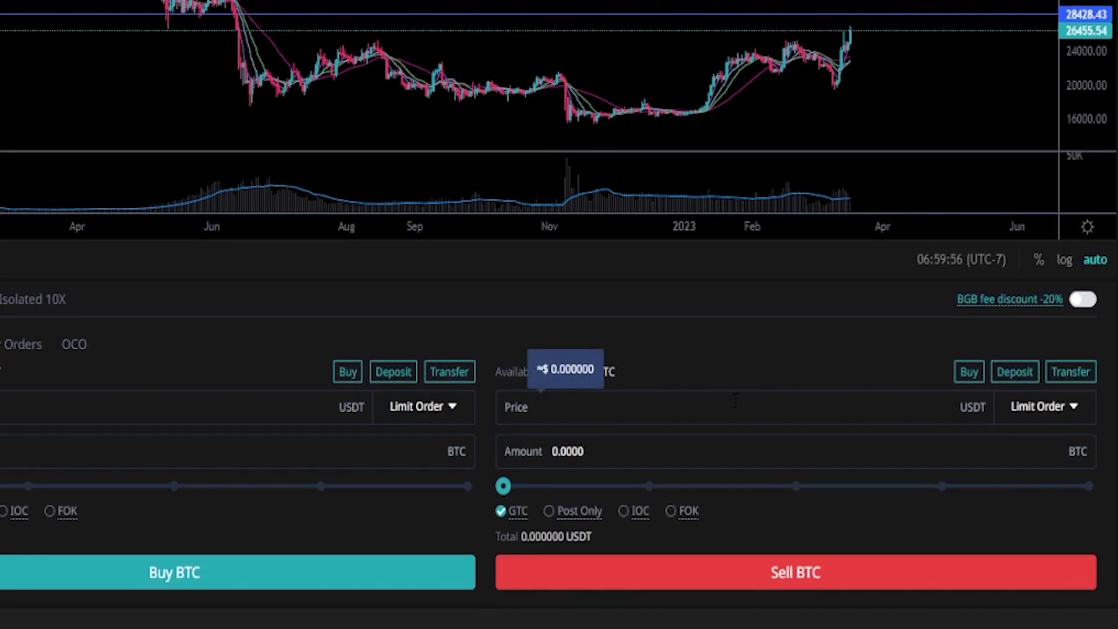
type("28")
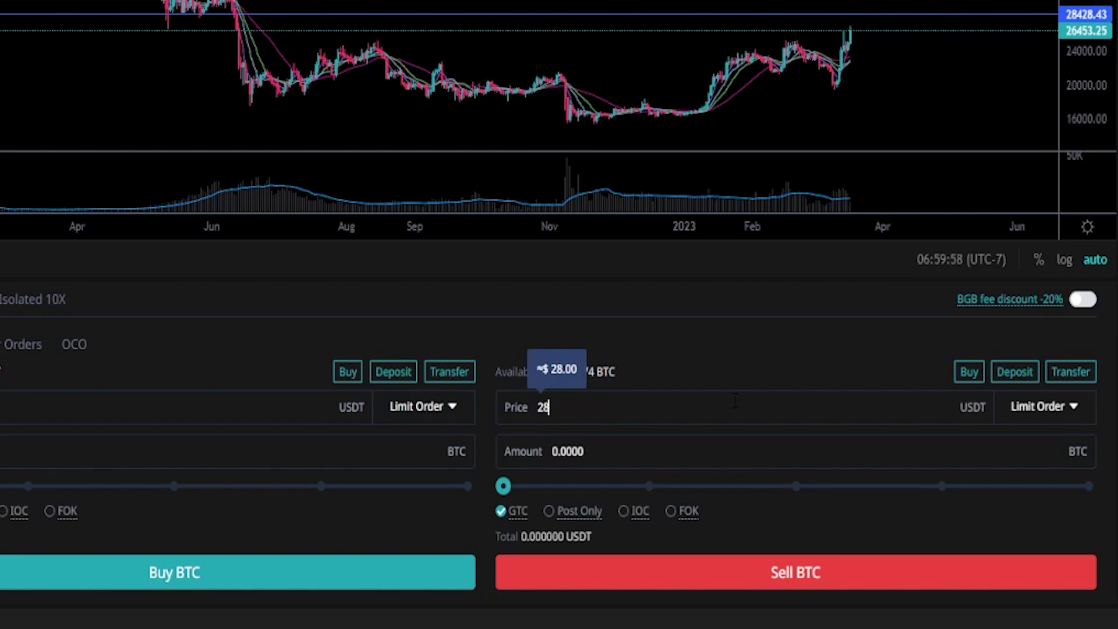
type("428")
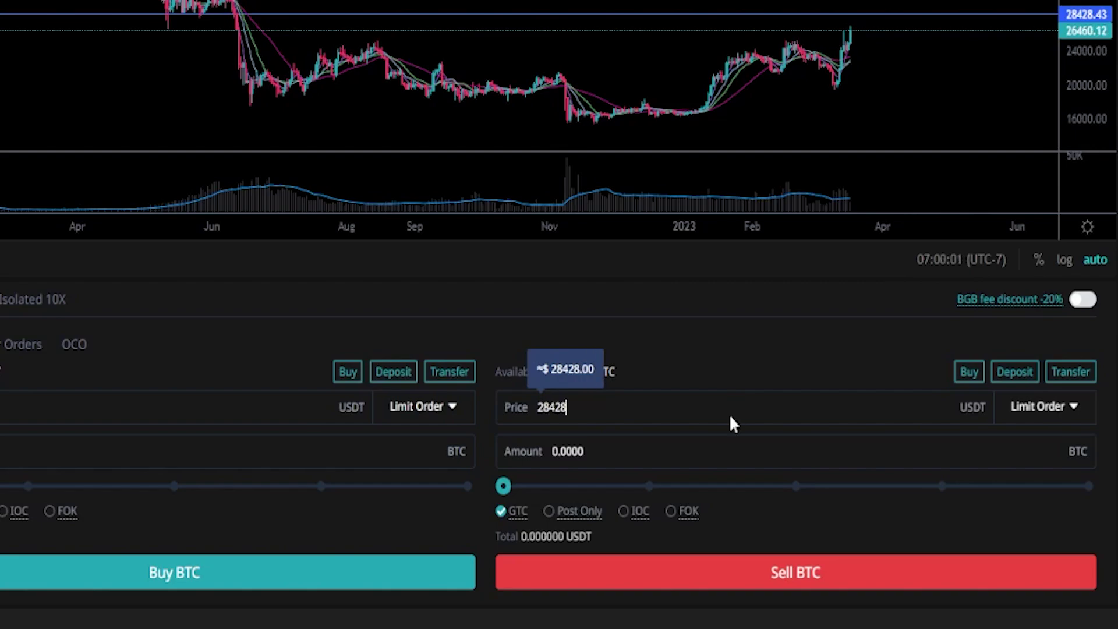
left_click(627, 457)
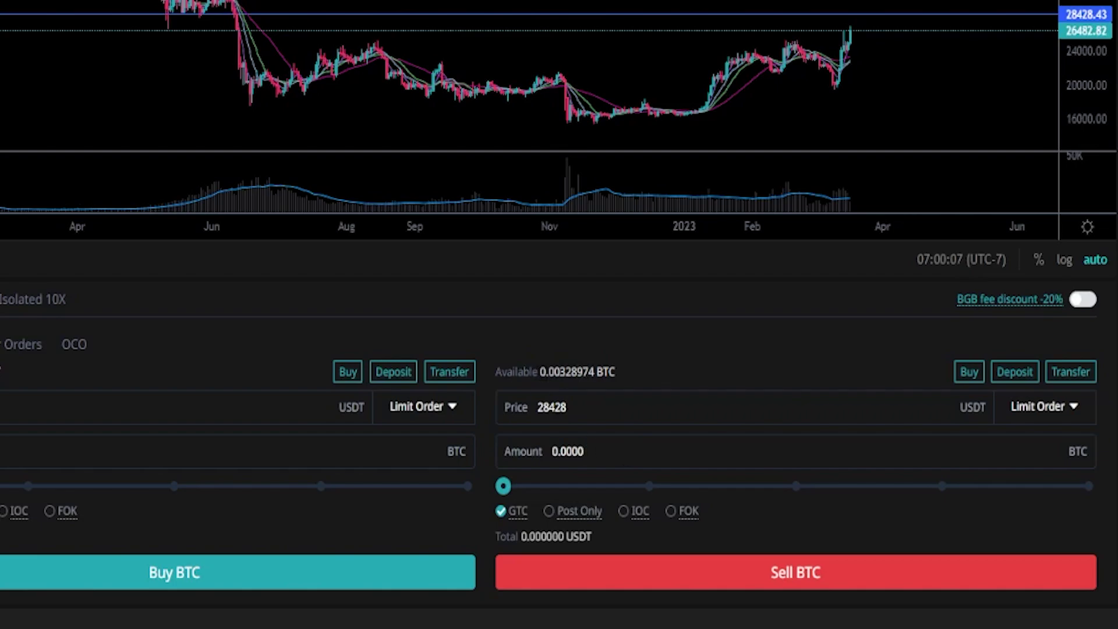
left_click_drag(540, 371, 615, 372)
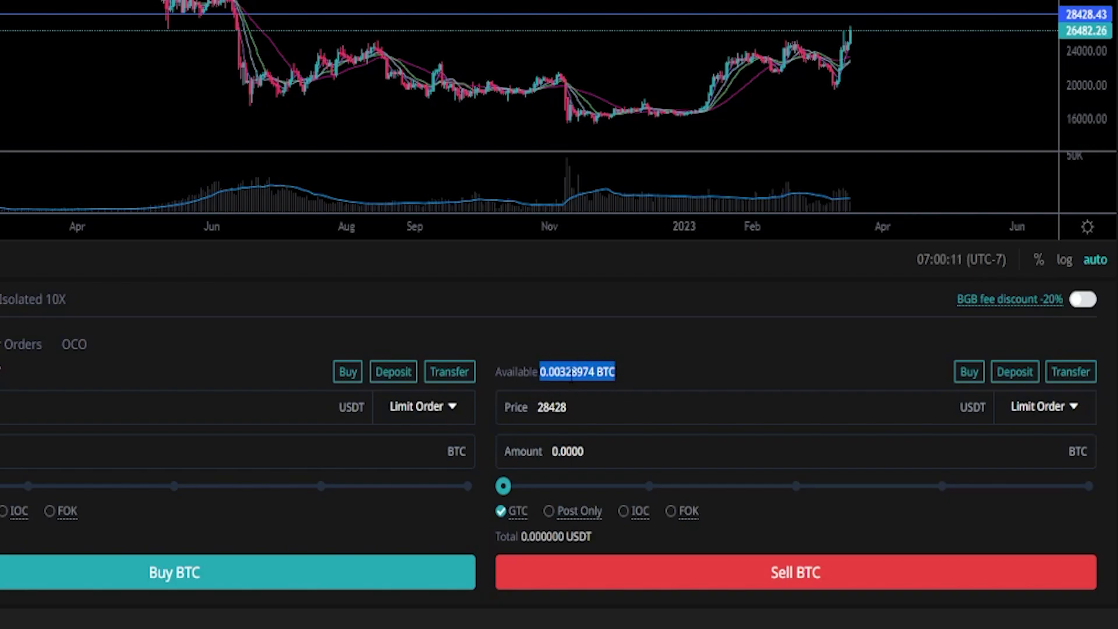
left_click(608, 440)
left_click_drag(584, 451, 558, 451)
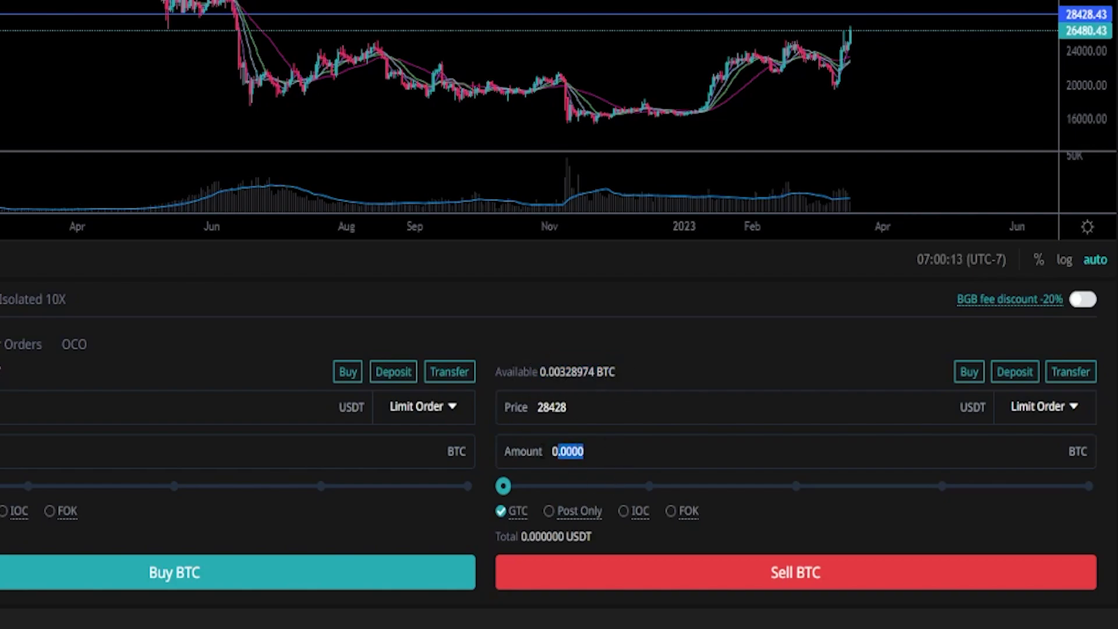
type("0.00")
type("1")
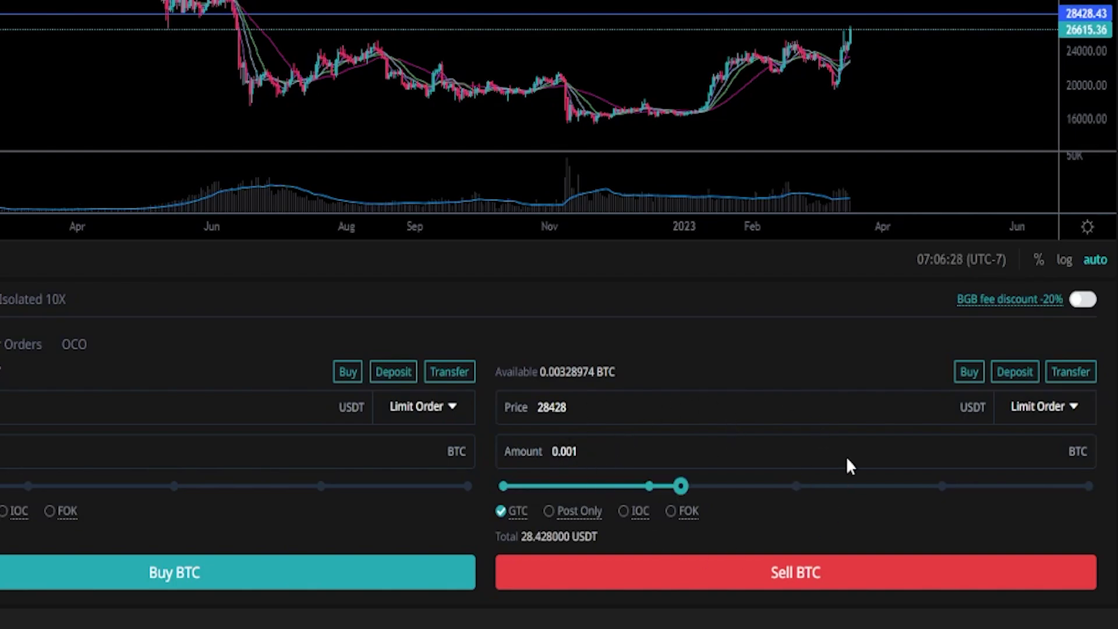
Submit the 0.001 BTC sell at 28428 USDT, check its type, price and amount, and confirm.
left_click(788, 575)
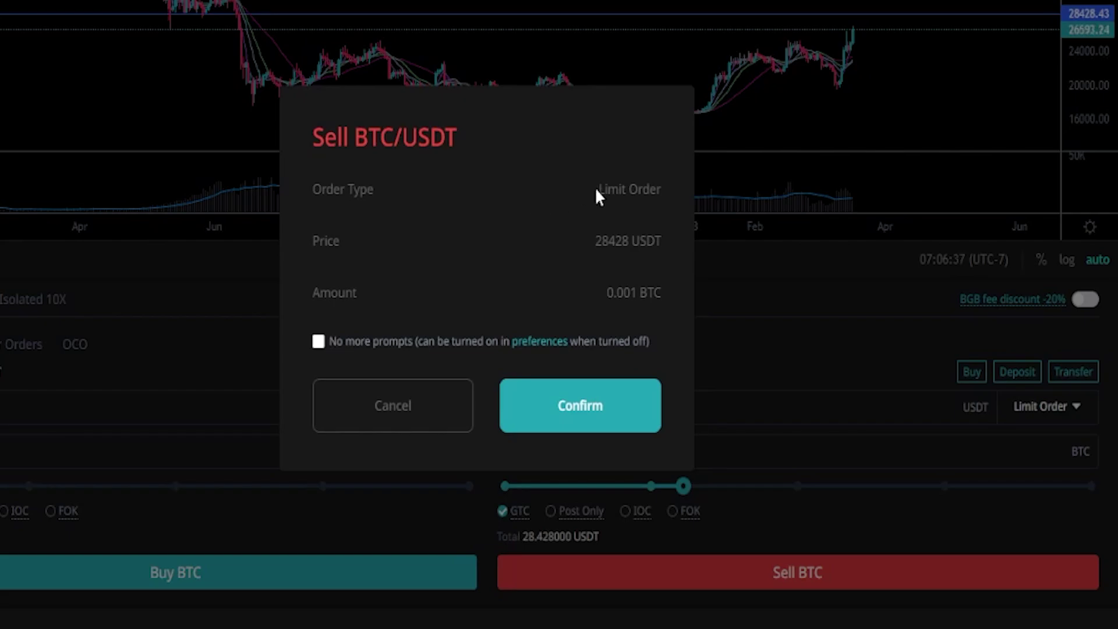
mouse_move(596, 189)
left_mouse_down()
mouse_move(667, 192)
mouse_move(604, 191)
left_mouse_up()
left_click_drag(588, 243, 646, 241)
left_click(590, 249)
left_click_drag(606, 292, 662, 294)
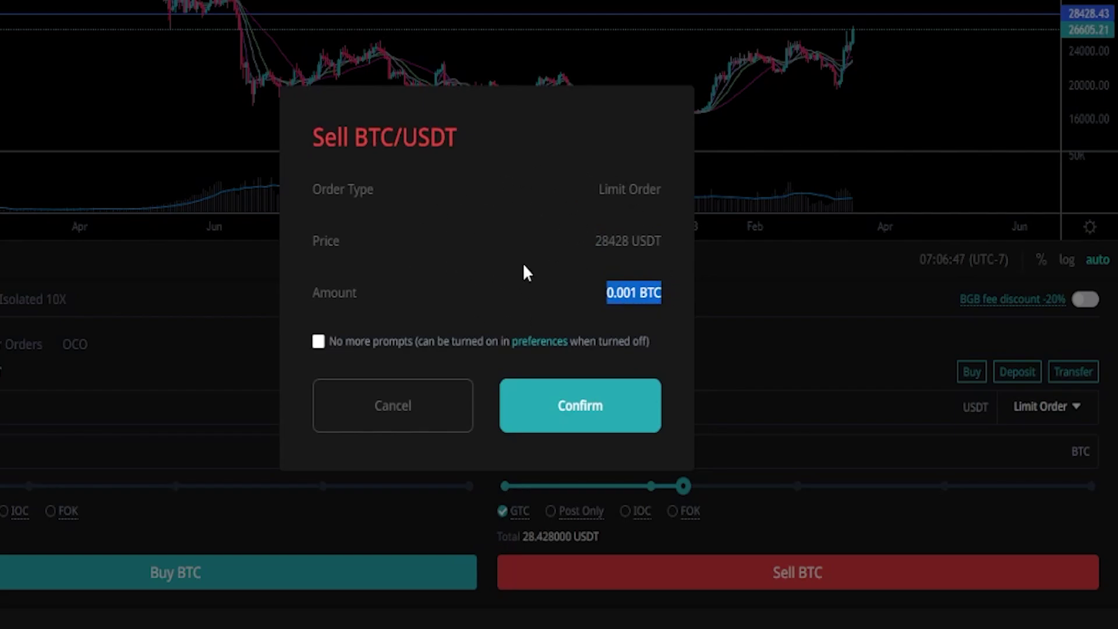
left_click(567, 414)
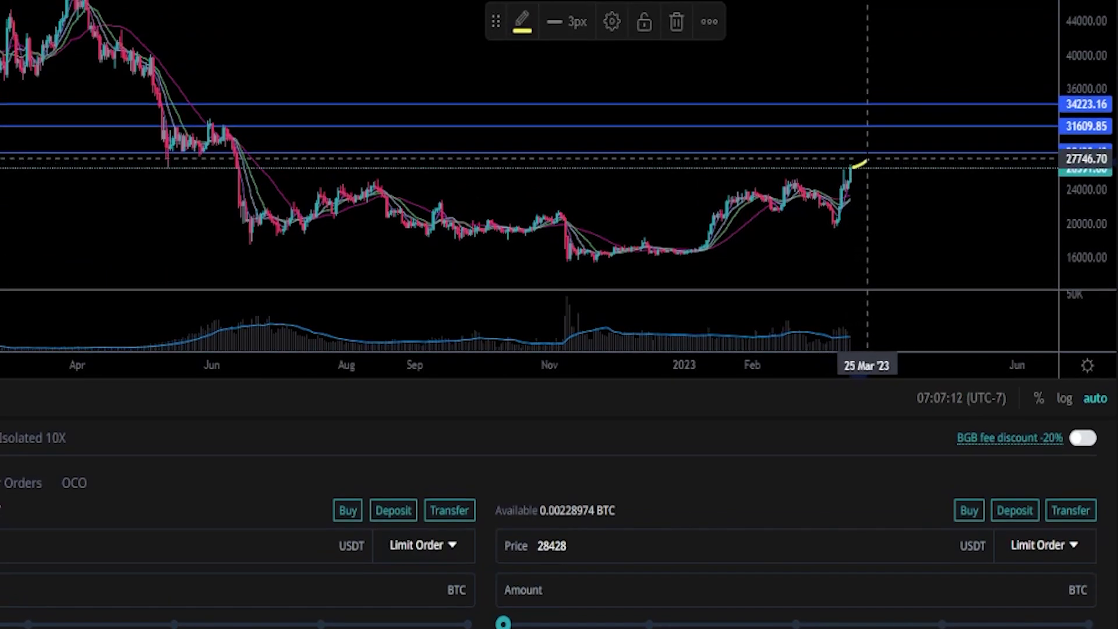
mouse_move(867, 158)
left_mouse_down()
mouse_move(876, 143)
mouse_move(865, 144)
mouse_move(873, 161)
mouse_move(884, 146)
left_mouse_up()
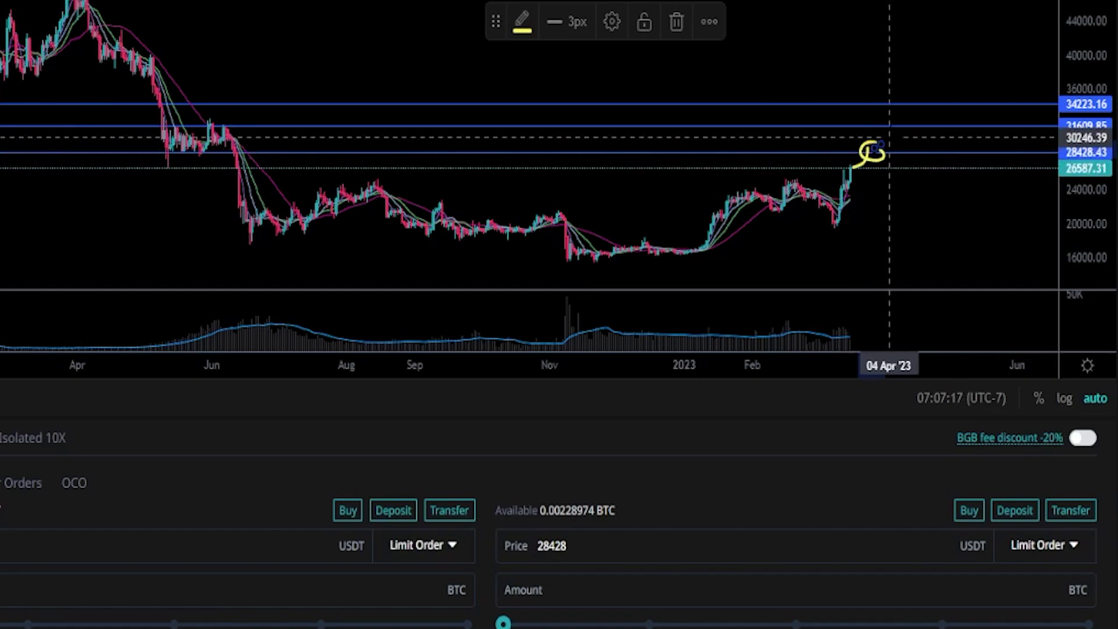
key("Delete")
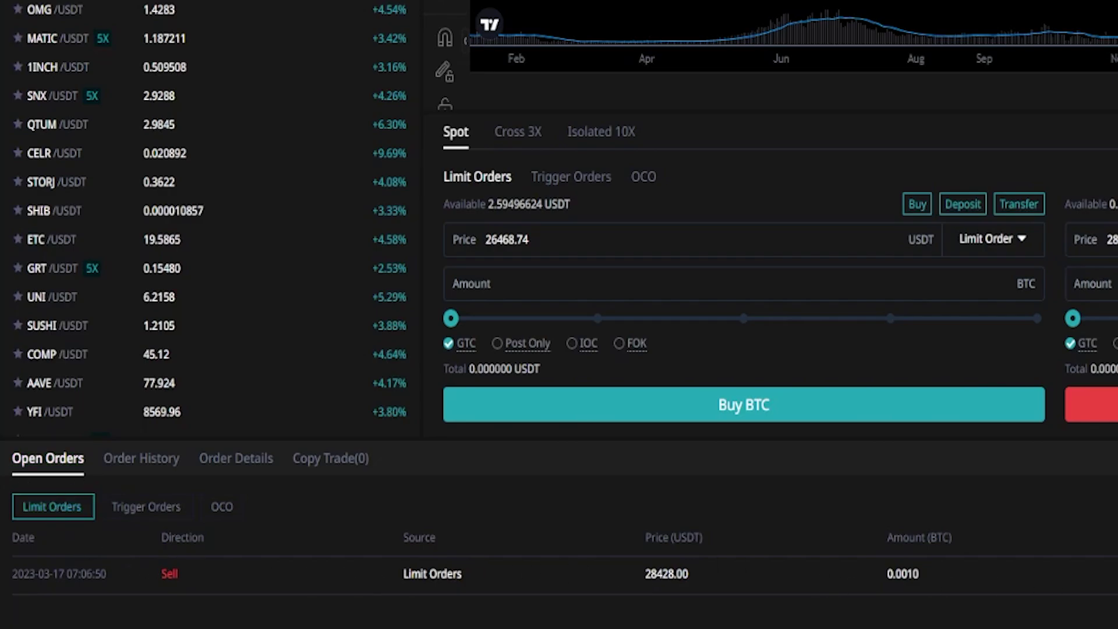
left_click_drag(742, 568, 12, 573)
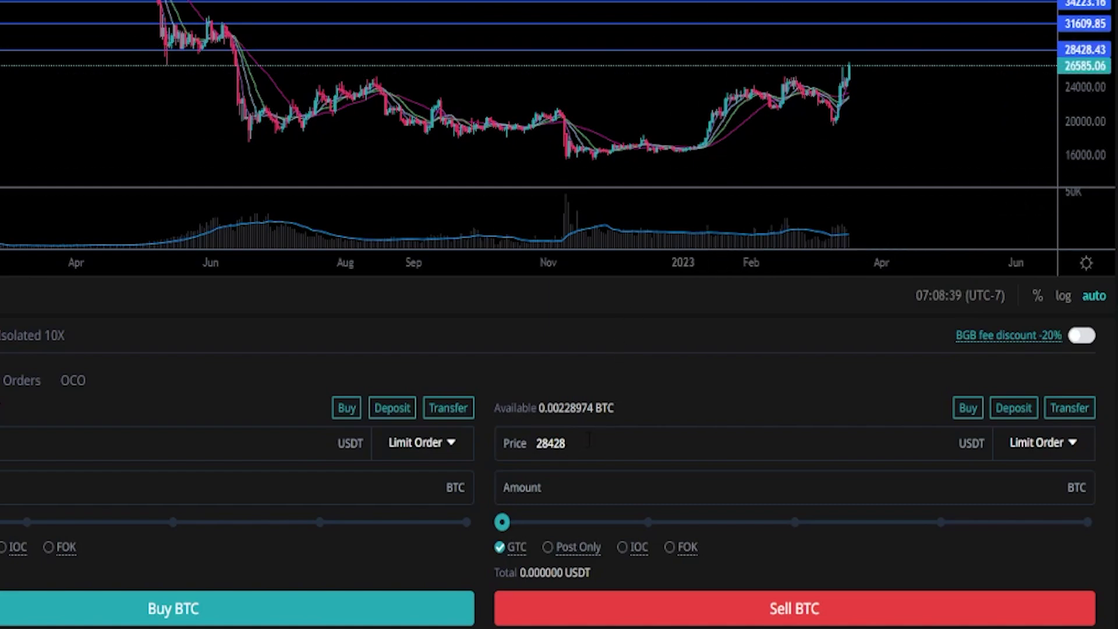
Replace the price with 31609 and the amount with 0.001 BTC, then submit and confirm the sell.
left_click_drag(588, 440, 510, 444)
type("3")
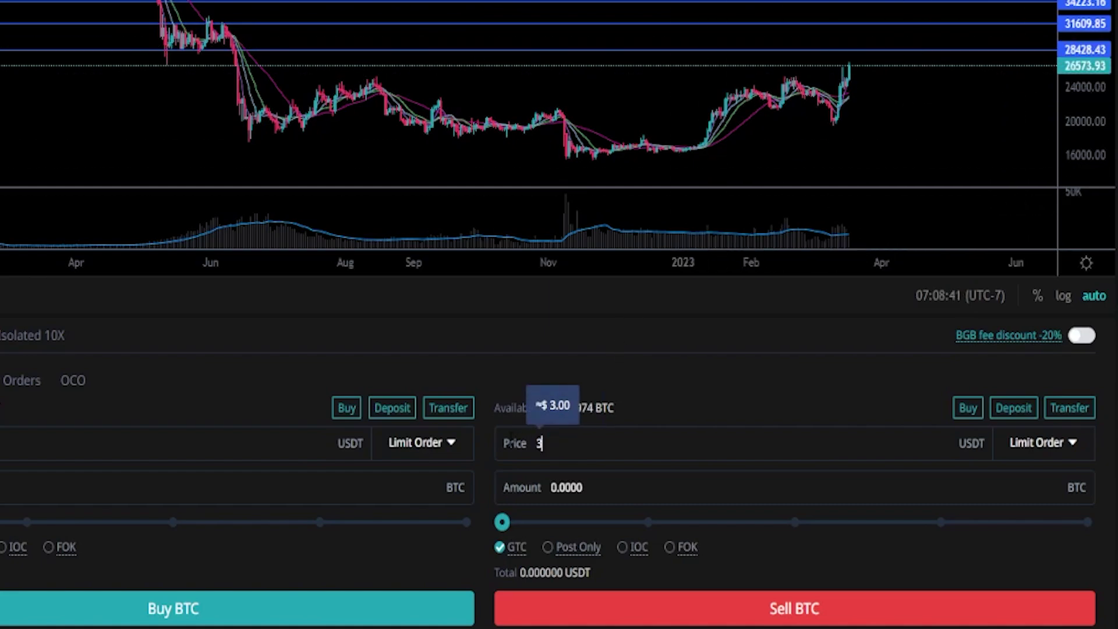
type("1609")
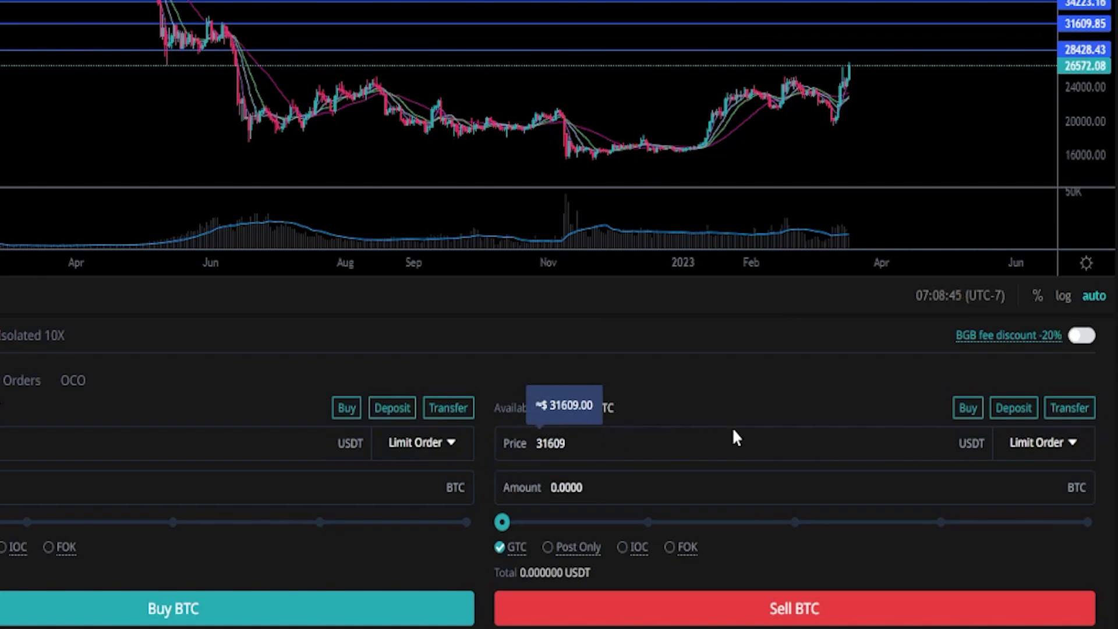
left_click(601, 492)
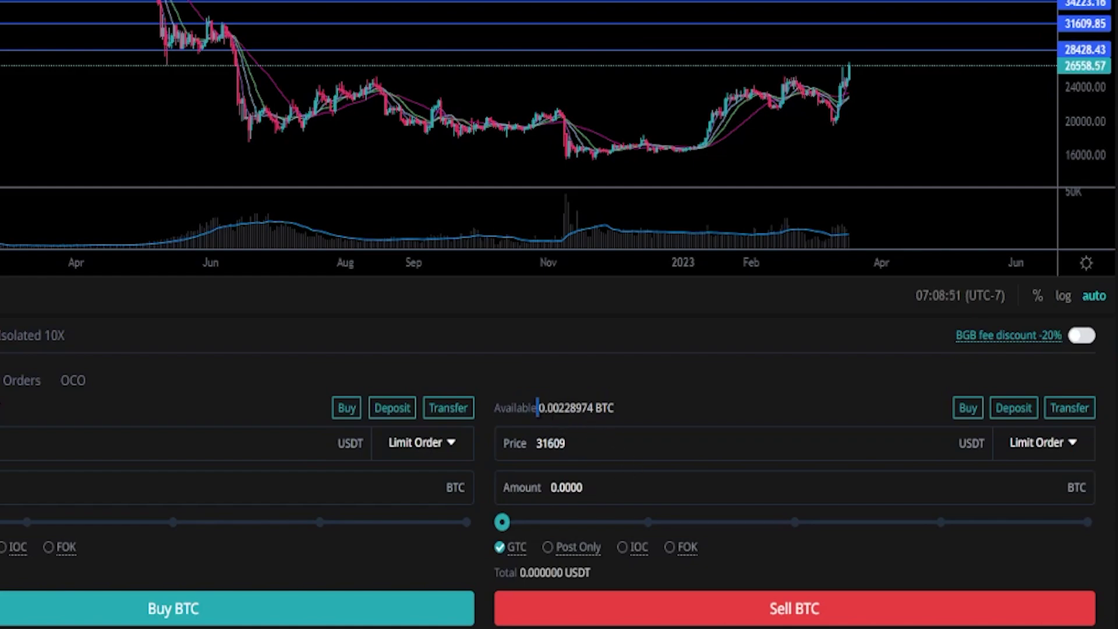
left_click_drag(537, 407, 622, 414)
left_click_drag(584, 489, 526, 500)
type("0.001")
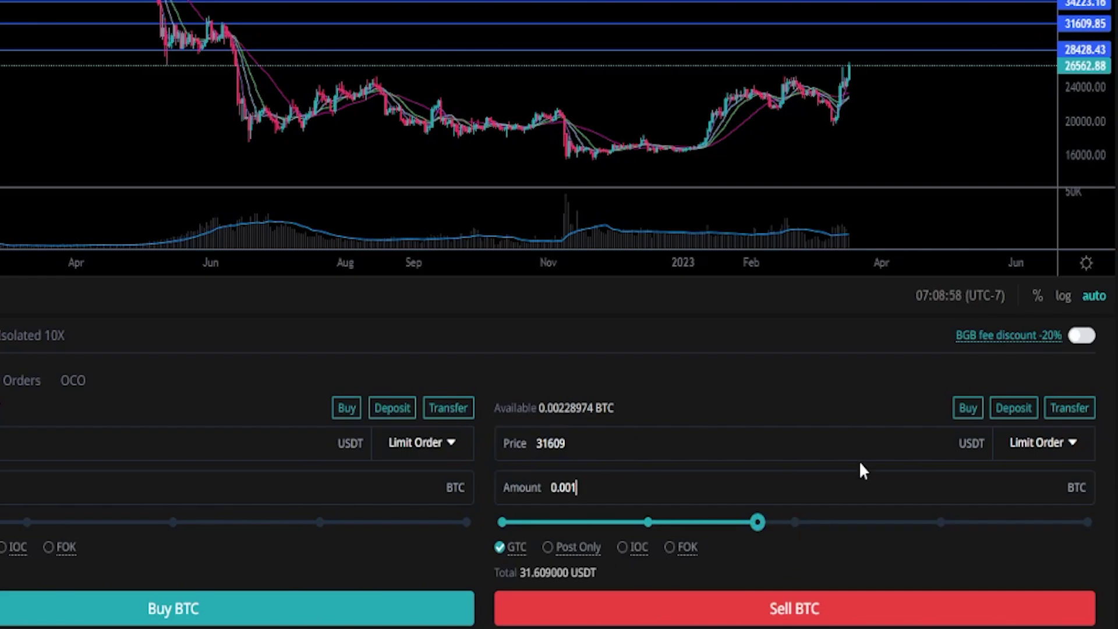
mouse_move(758, 523)
left_click(790, 617)
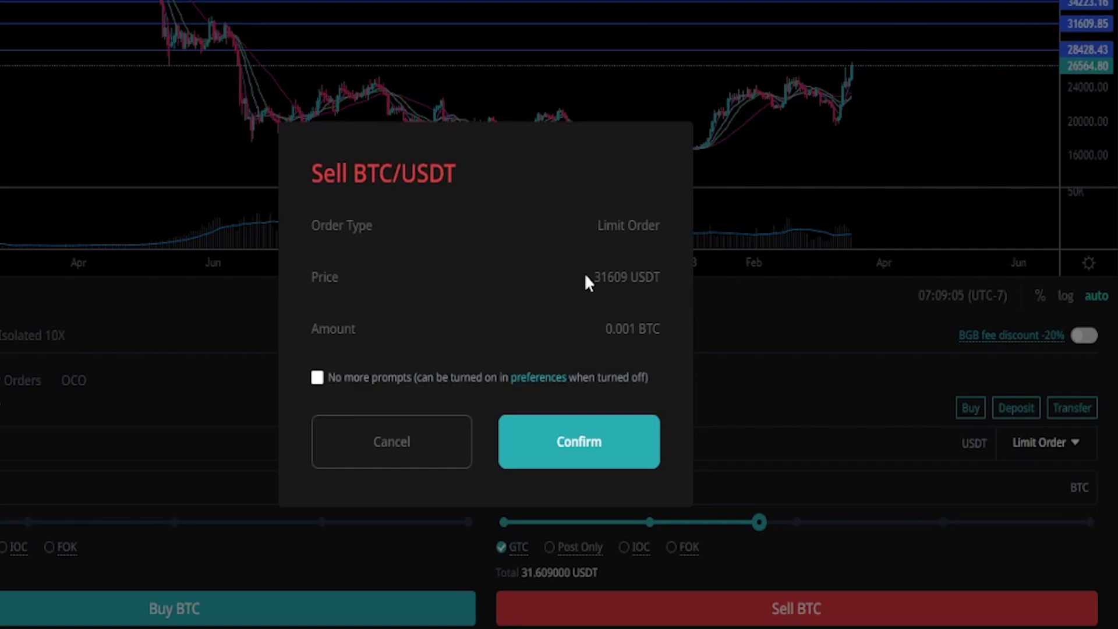
left_click(584, 446)
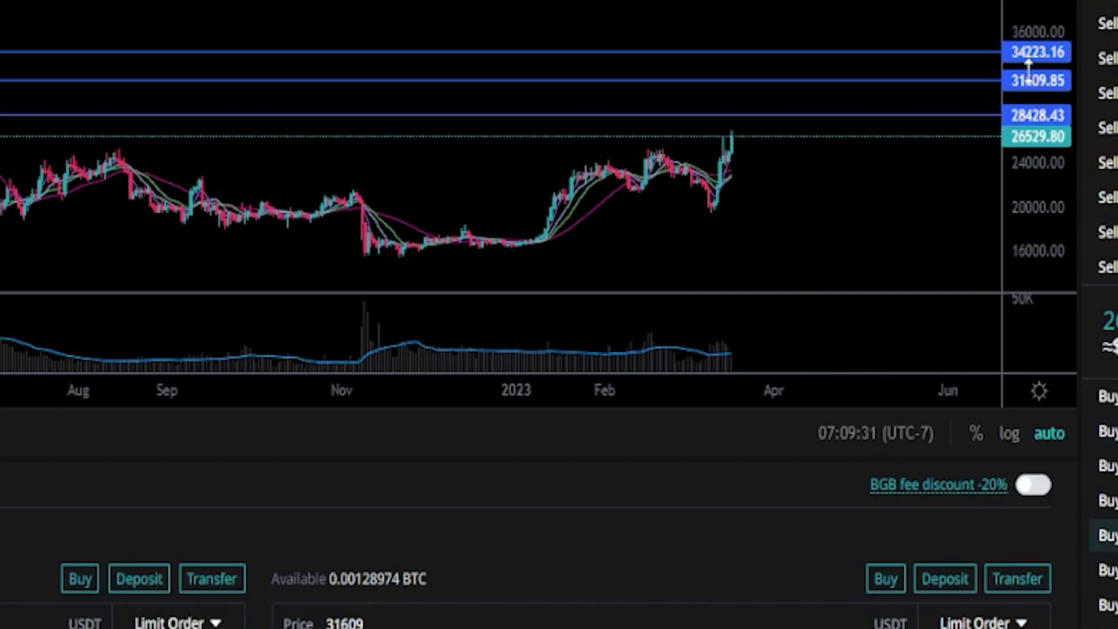
Set the sell price to 34223 with the amount slider at 100%, then submit and confirm.
double_click(352, 605)
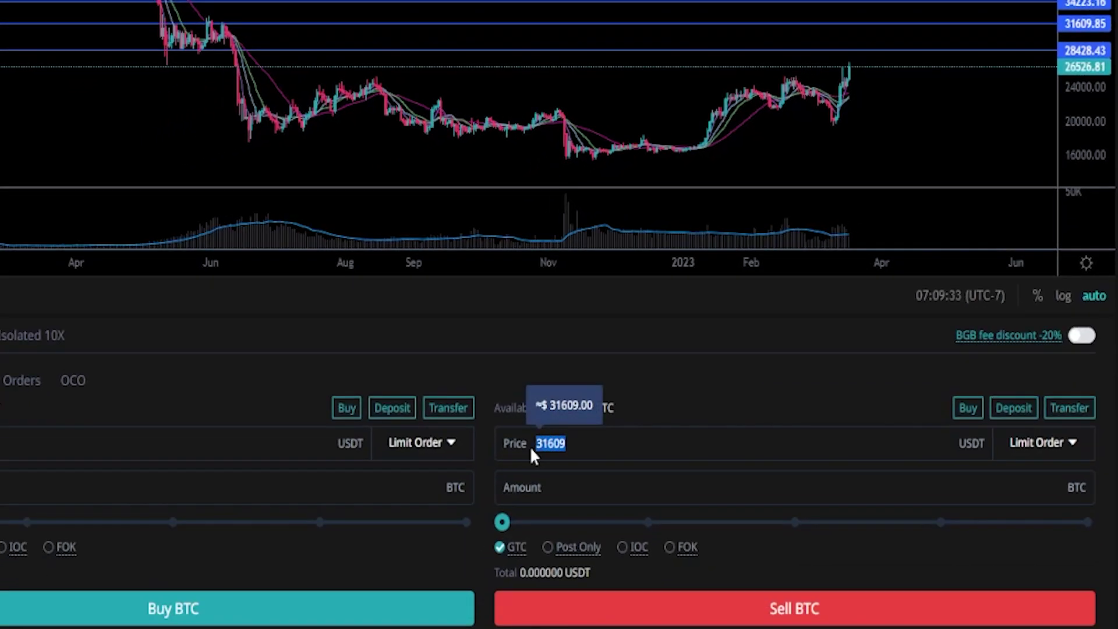
type("34")
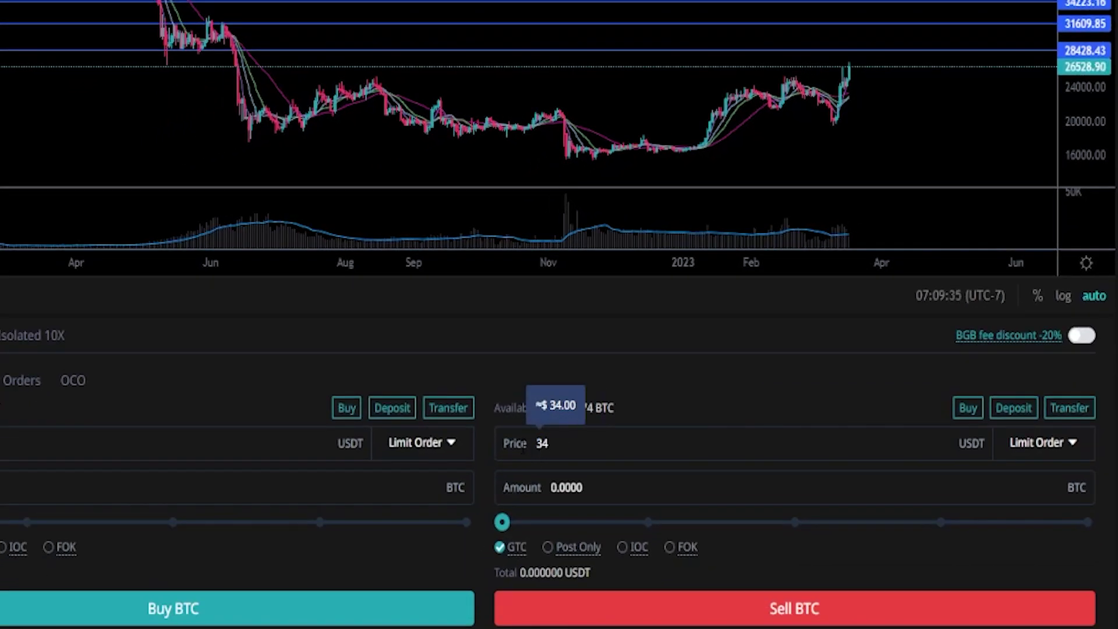
type("223")
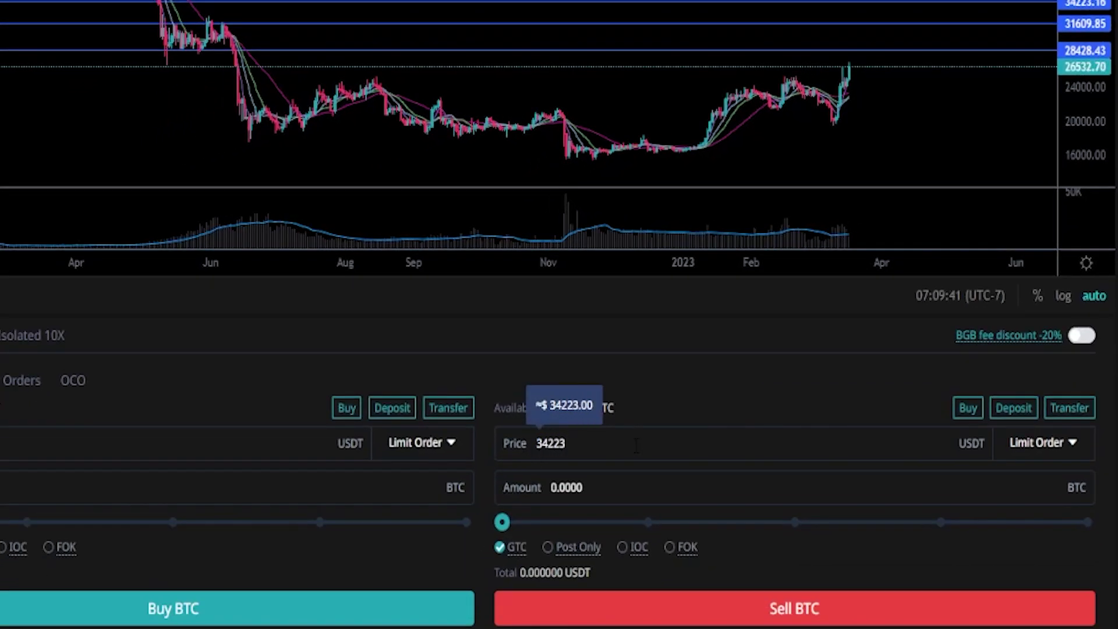
left_click(548, 476)
left_click_drag(502, 522, 1087, 522)
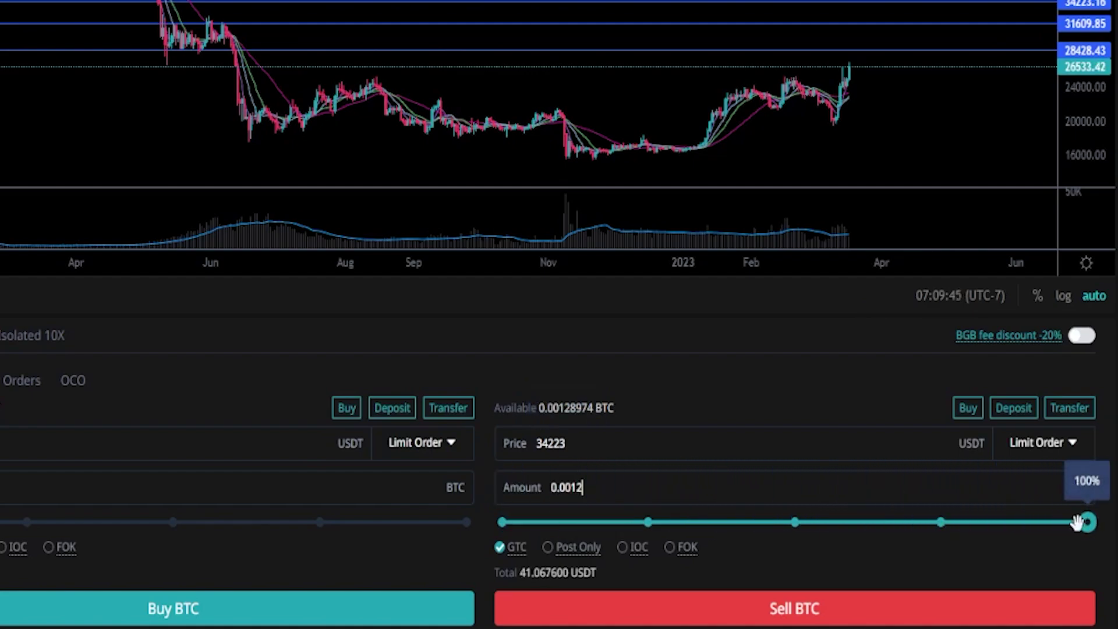
mouse_move(1086, 525)
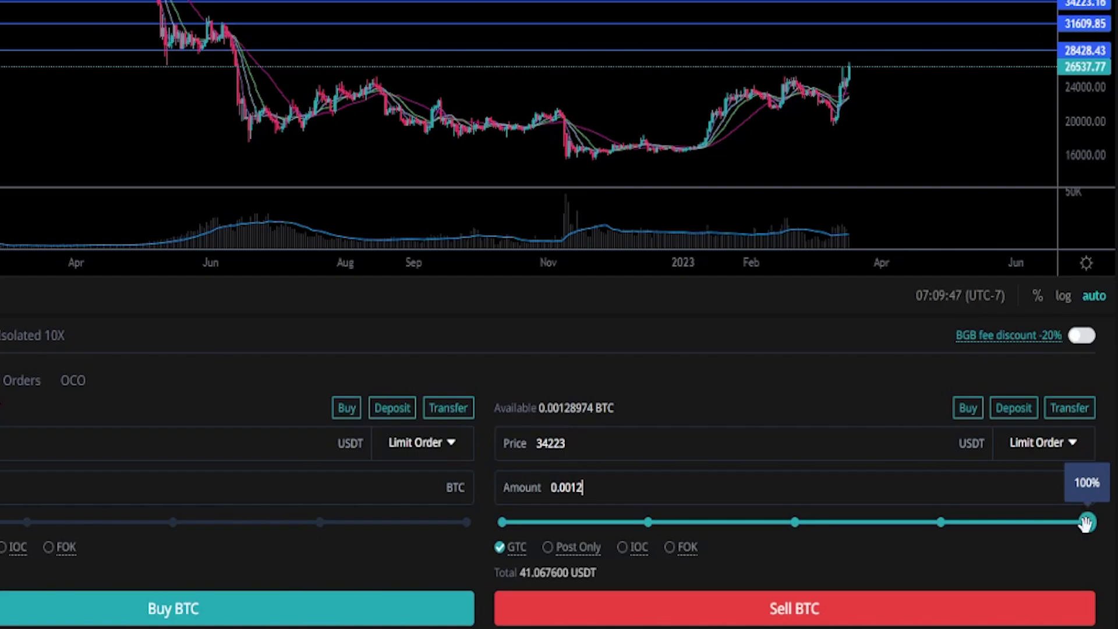
left_click(765, 609)
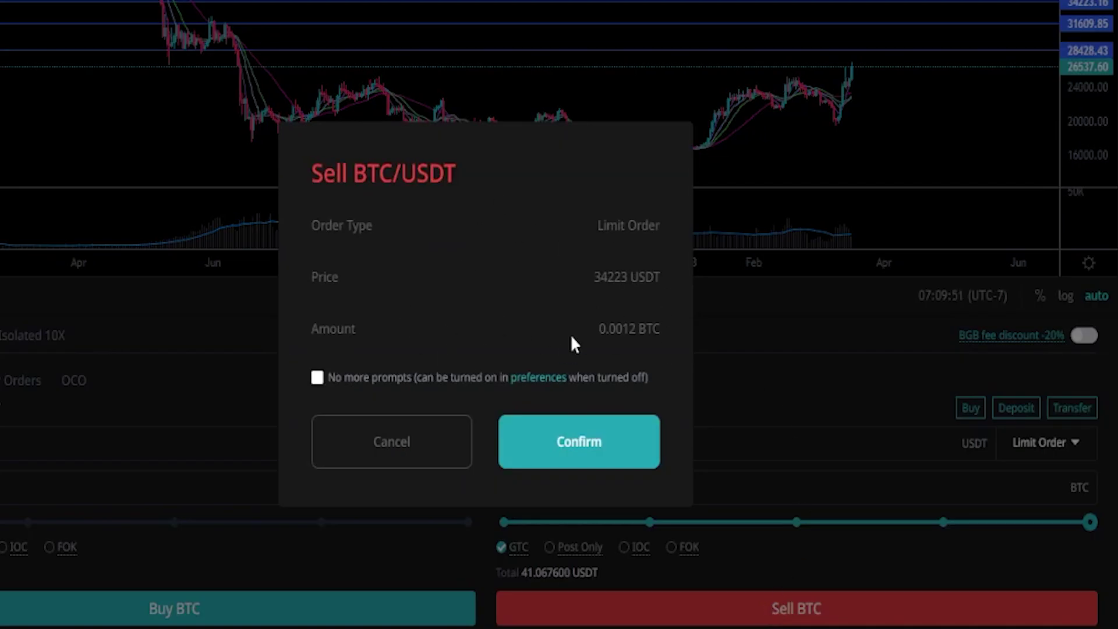
left_click(559, 457)
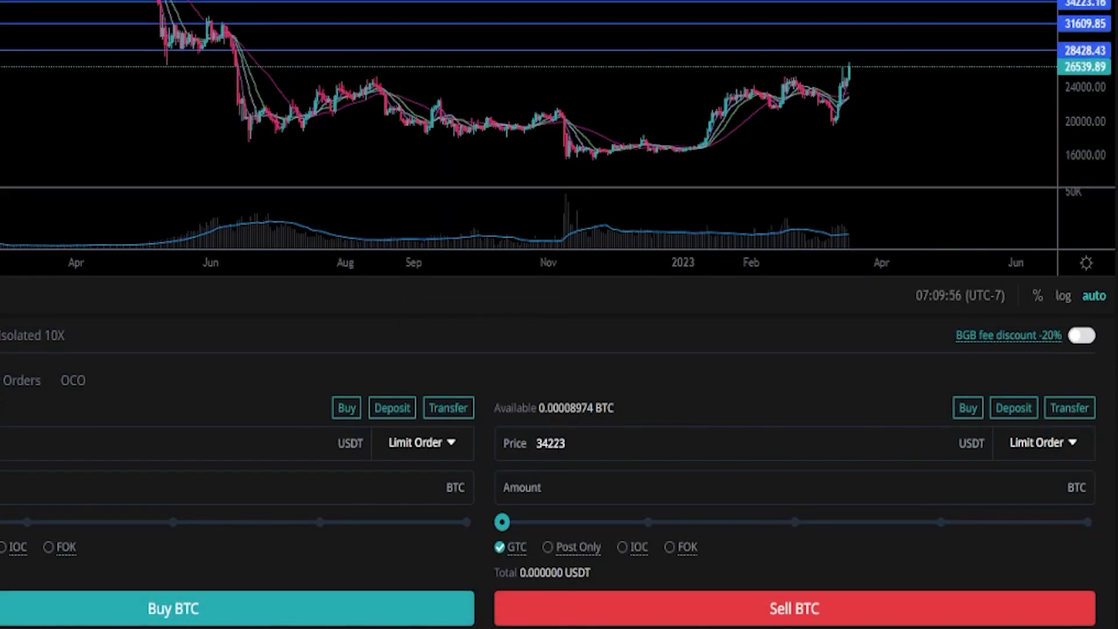
Sketch three price paths rising toward the 31609.85 and 34223.16 lines, deleting each sketch afterwards.
scroll(609, 291, "up", 3)
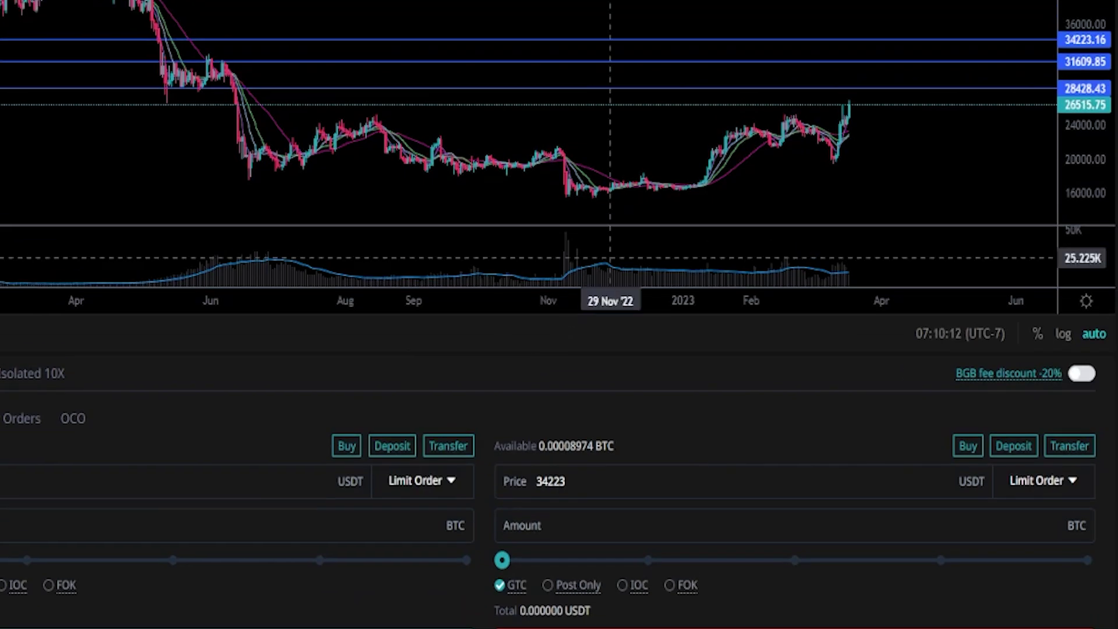
left_click_drag(846, 247, 871, 221)
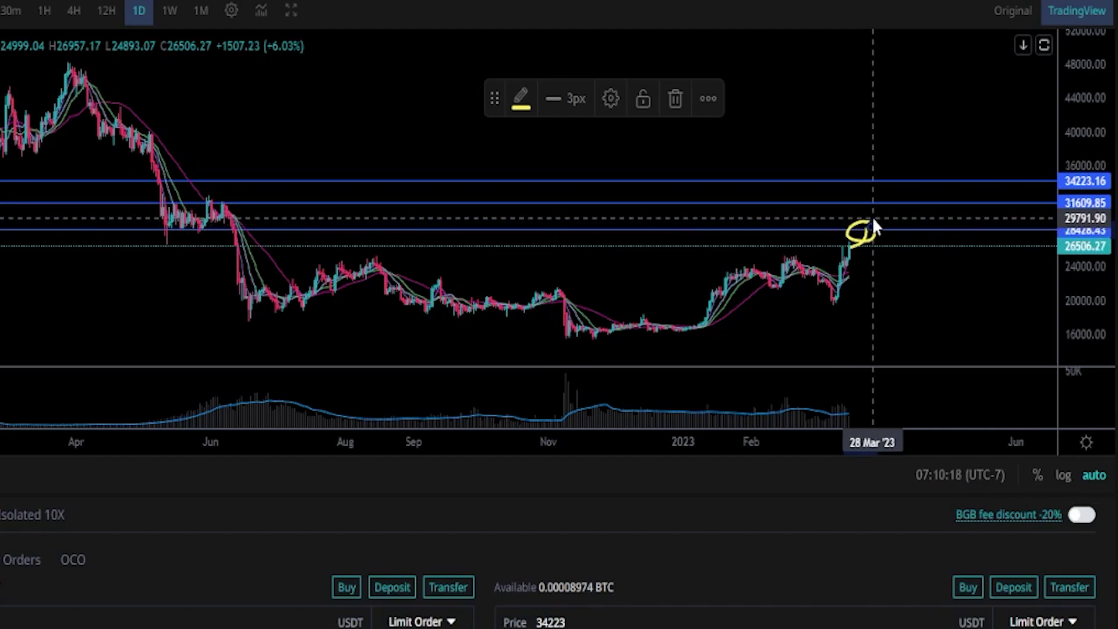
key("Delete")
mouse_move(864, 224)
left_mouse_down()
mouse_move(894, 201)
mouse_move(870, 196)
mouse_move(908, 202)
mouse_move(894, 191)
left_mouse_up()
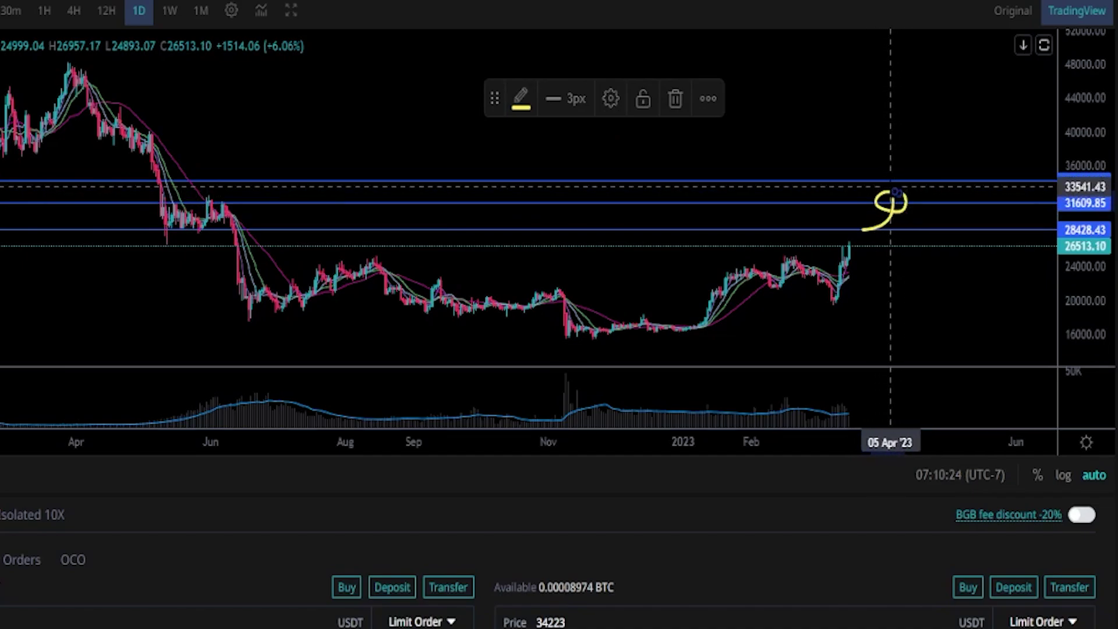
key("Delete")
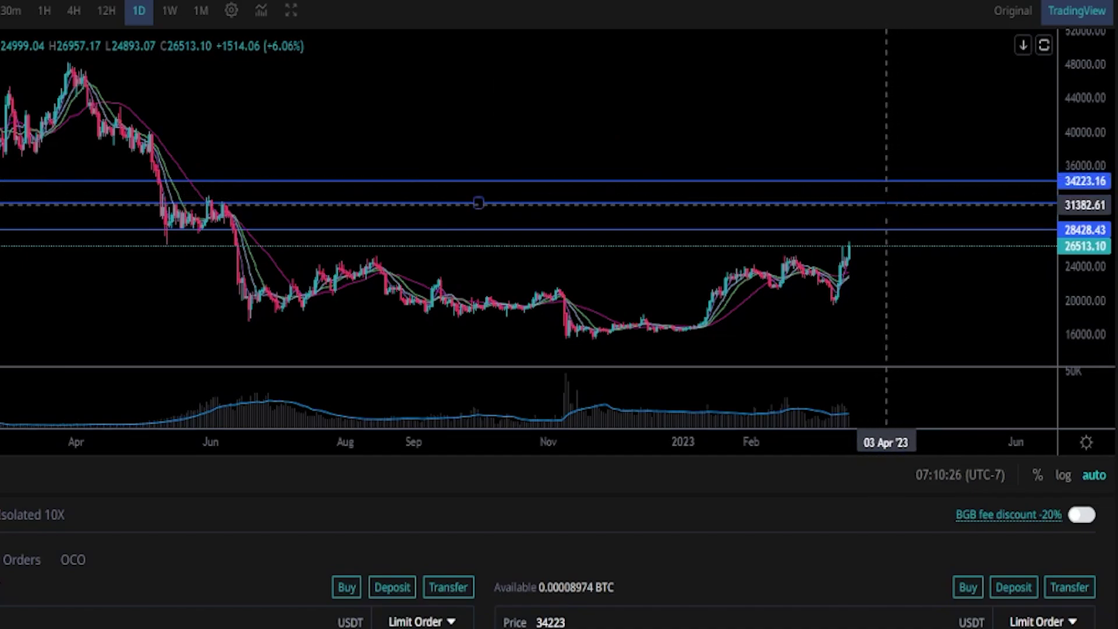
mouse_move(887, 203)
left_mouse_down()
mouse_move(910, 181)
mouse_move(903, 169)
mouse_move(916, 185)
mouse_move(907, 166)
left_mouse_up()
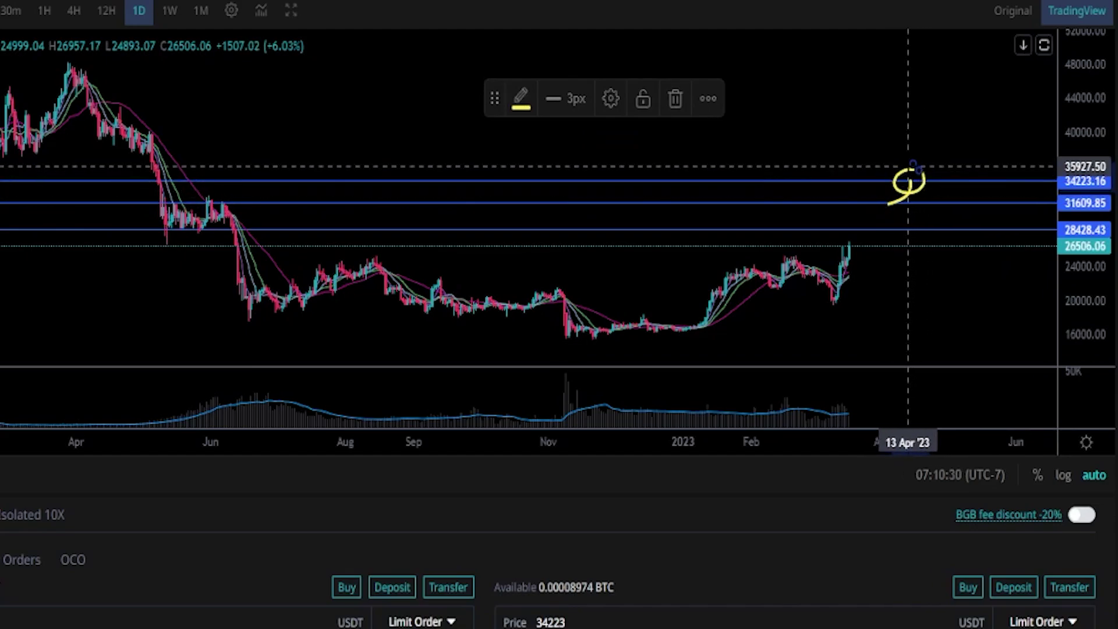
key("Delete")
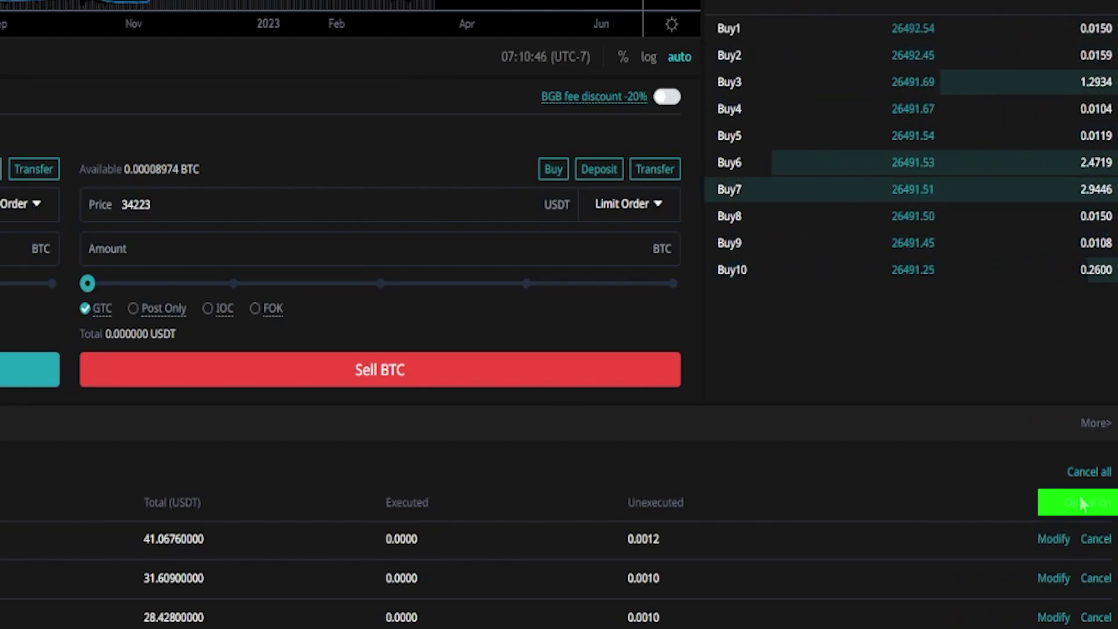
left_click(1048, 541)
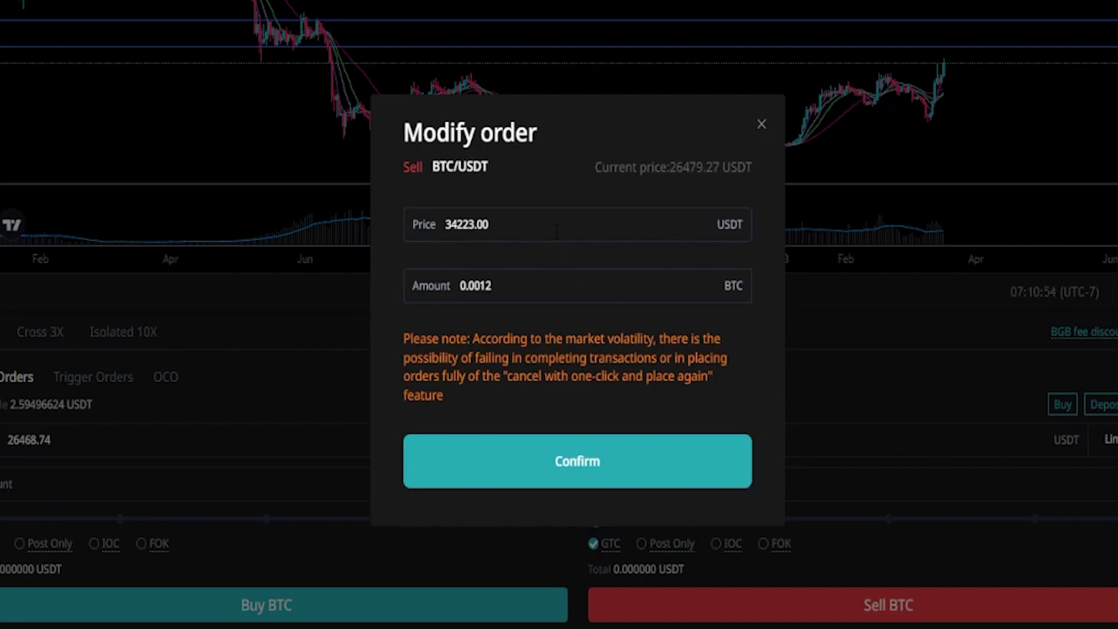
left_click(761, 129)
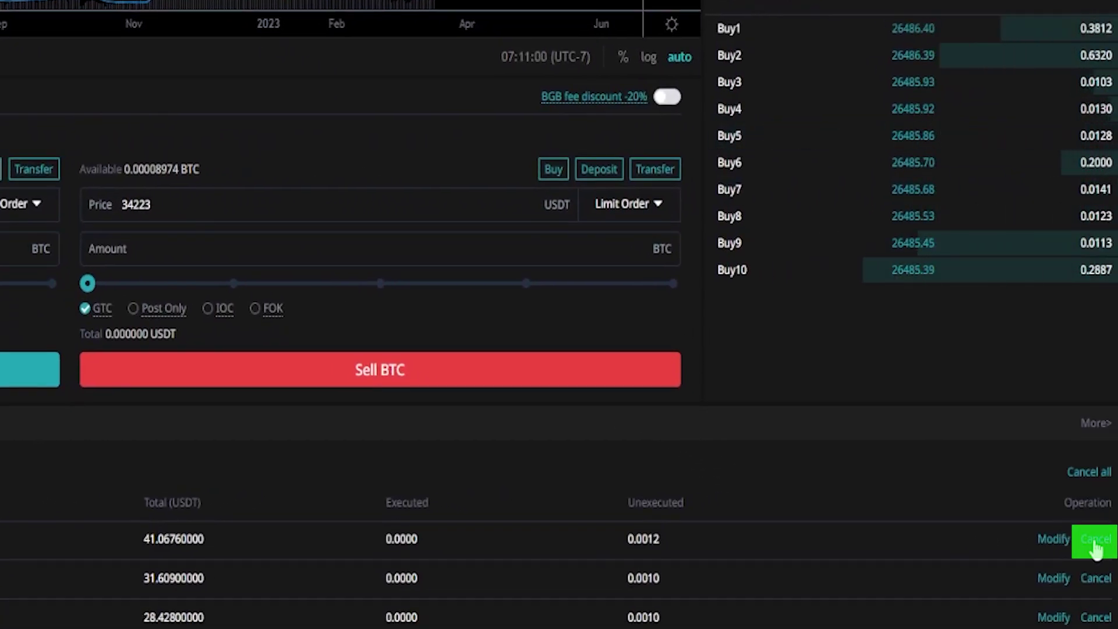
Cancel all open orders at once and confirm the cancellation.
left_click(1089, 473)
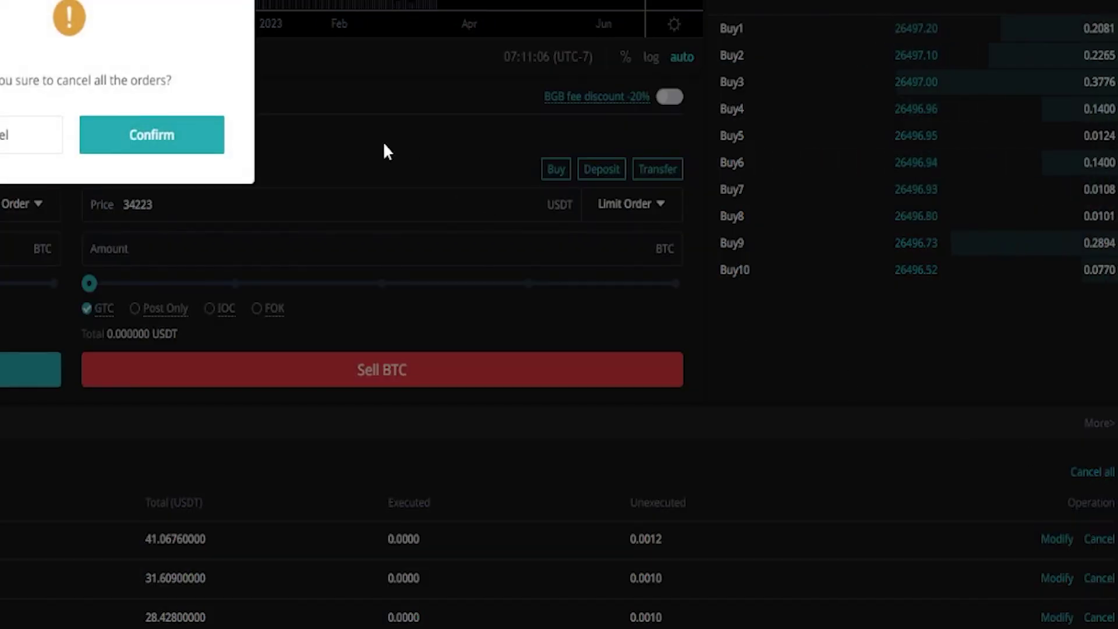
left_click(248, 144)
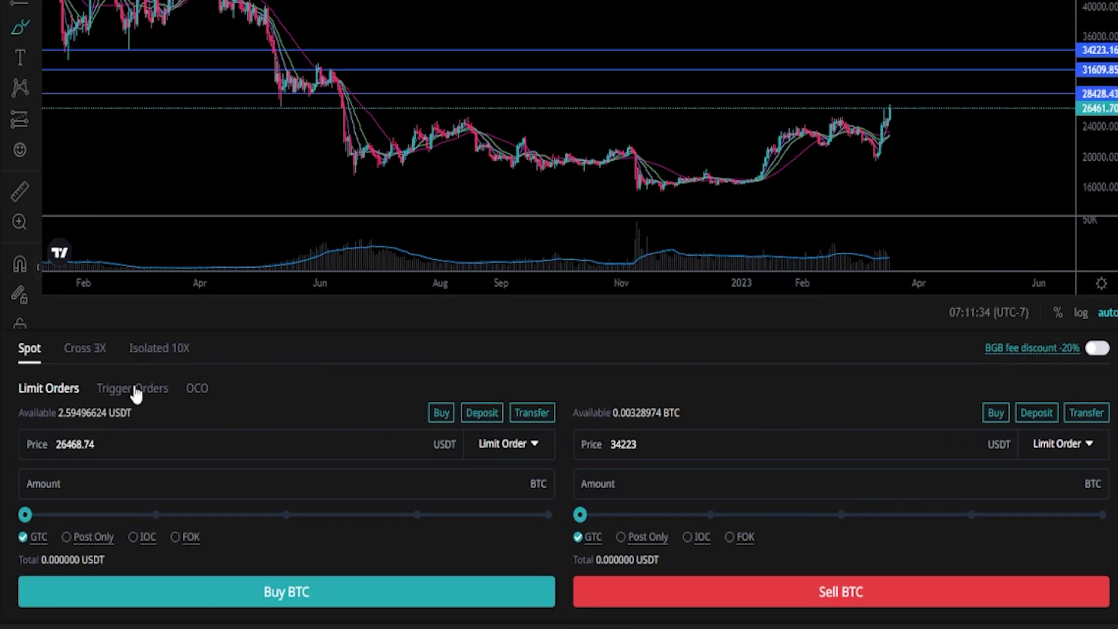
Switch the order form to Trigger Orders and make the sell side a Market Order.
left_click(134, 390)
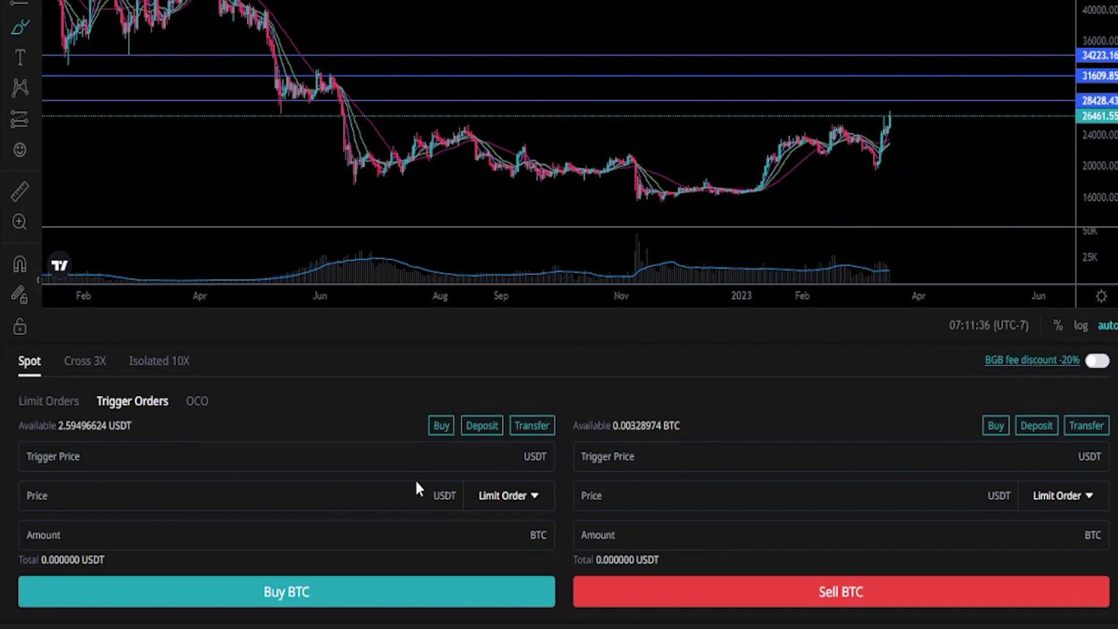
left_click(1072, 501)
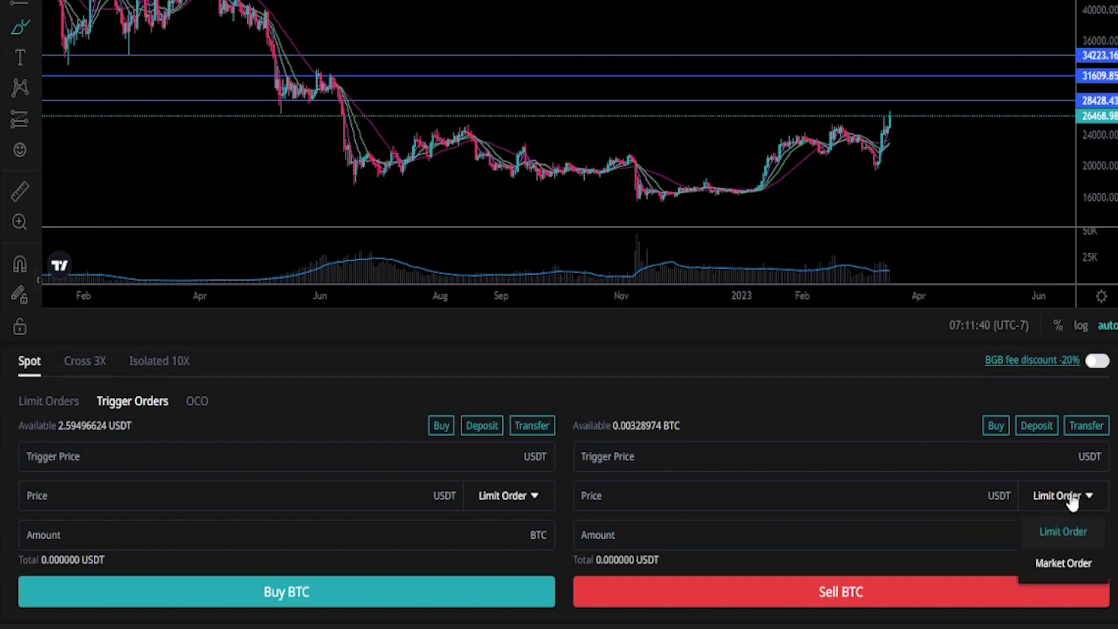
left_click(1056, 563)
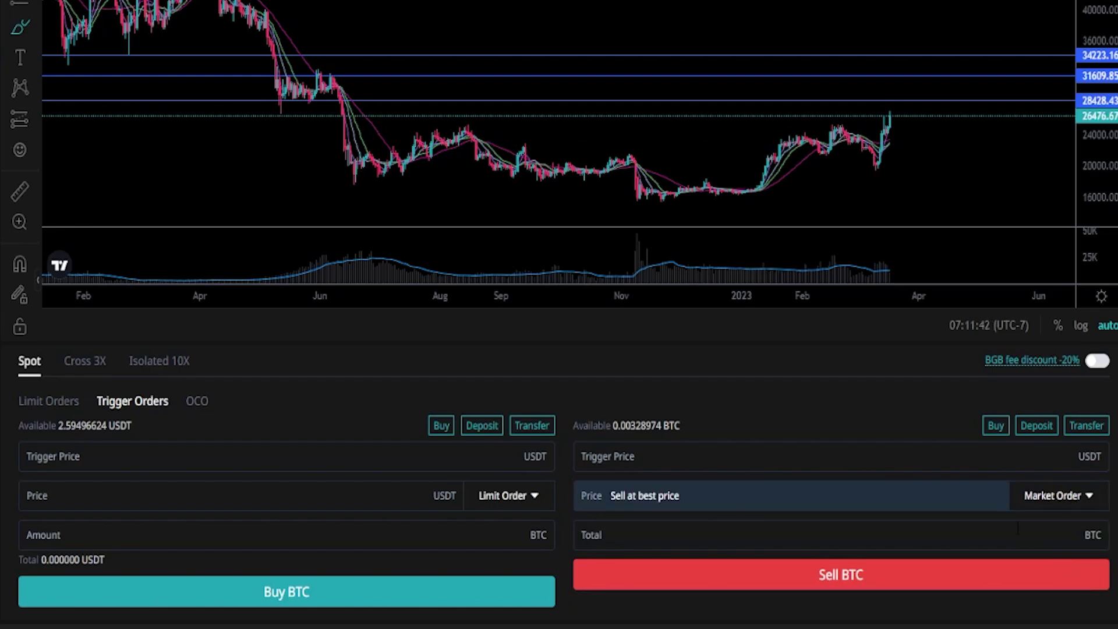
left_click(643, 456)
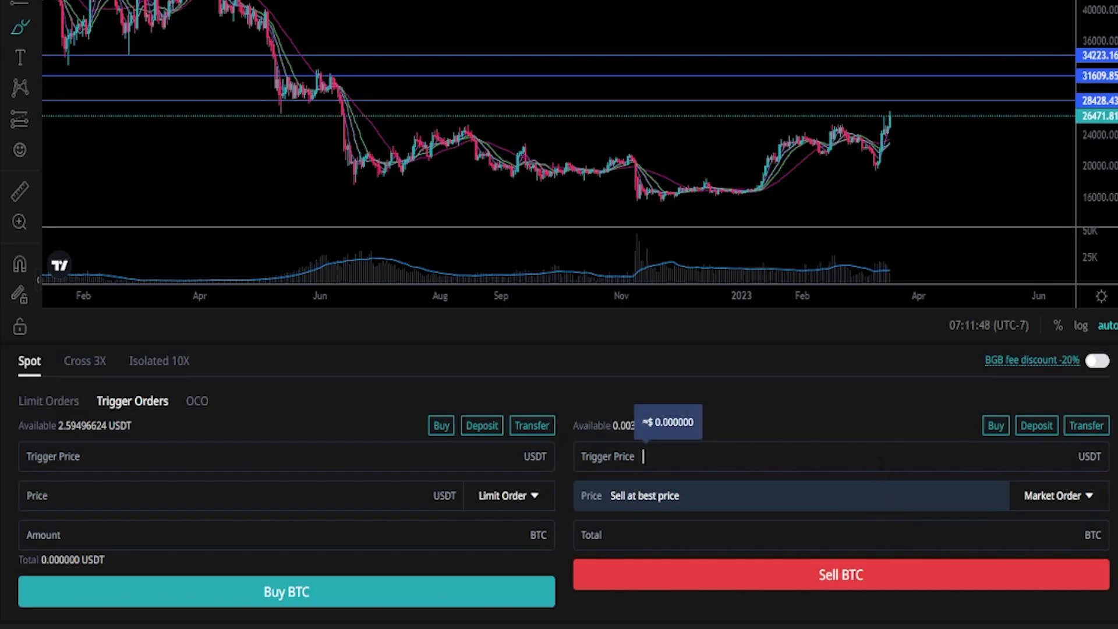
Enter trigger price 28428, submit the 0.001 BTC market sell, review the details and confirm.
type("28428")
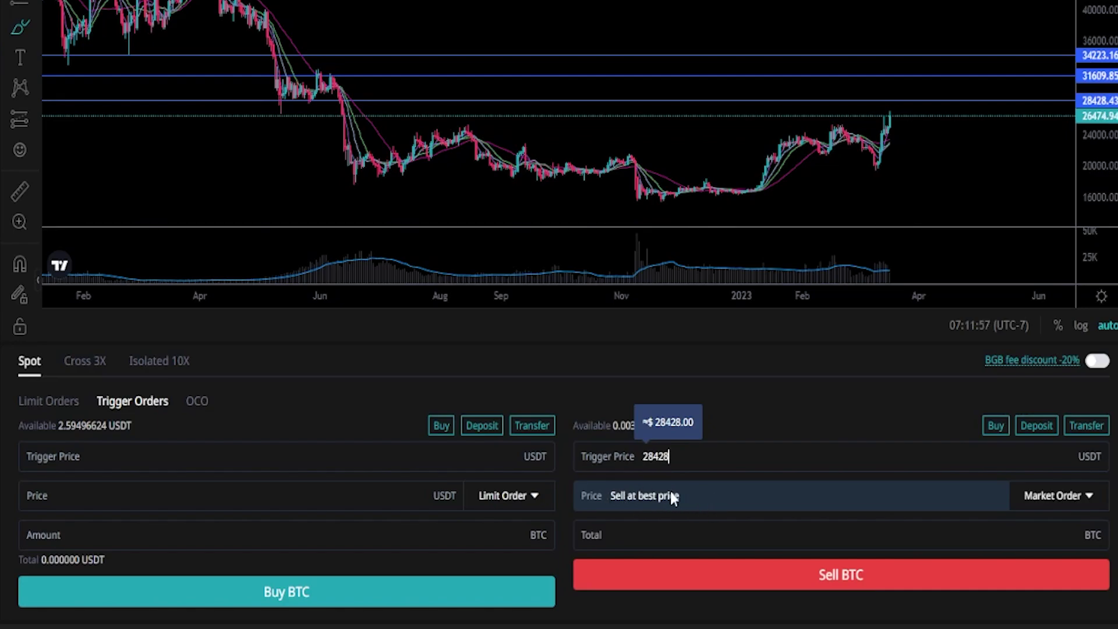
left_click(638, 533)
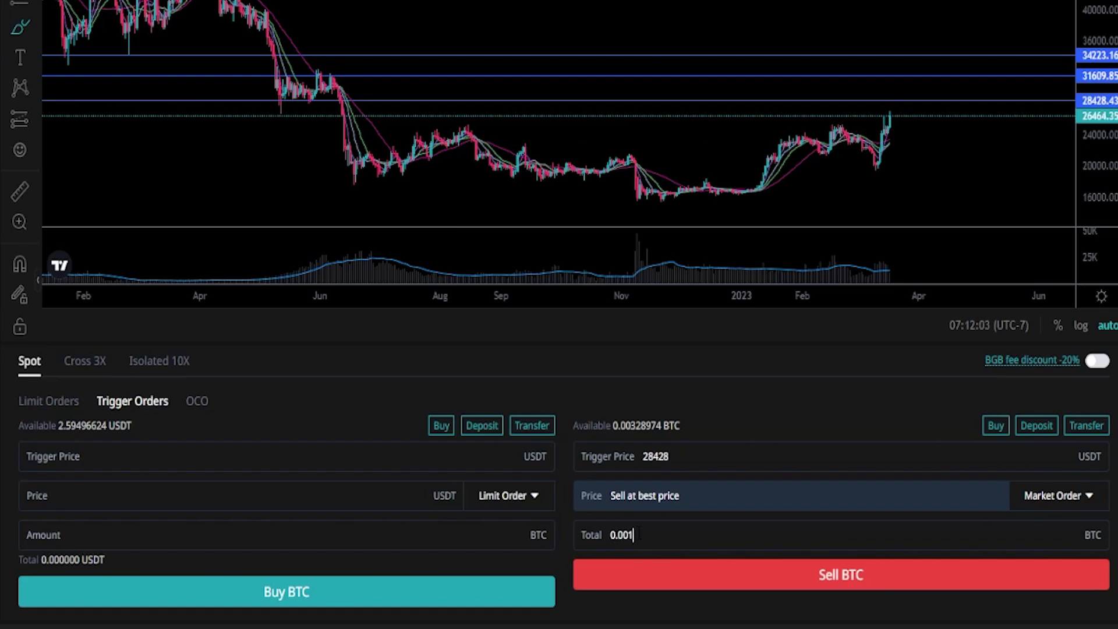
left_click(807, 576)
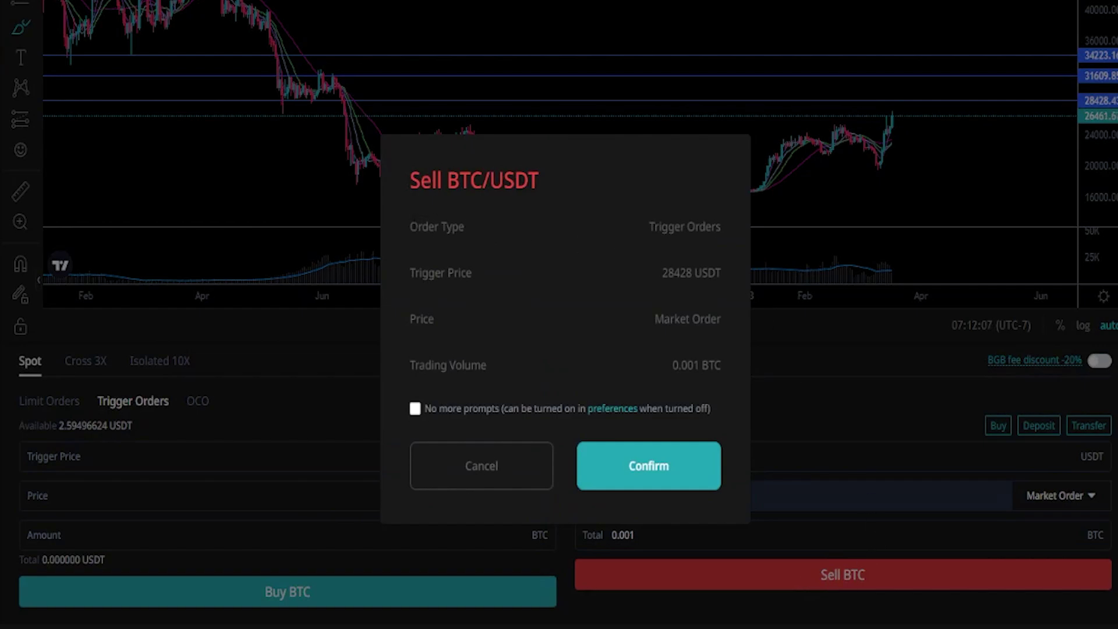
left_click_drag(639, 225, 723, 228)
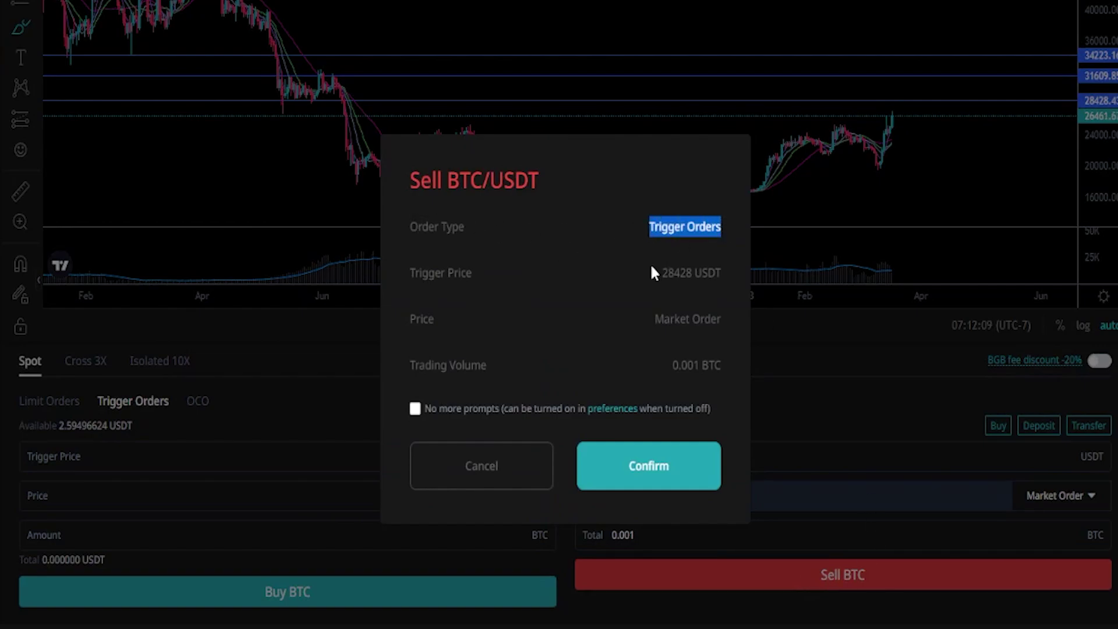
left_click_drag(656, 267, 708, 272)
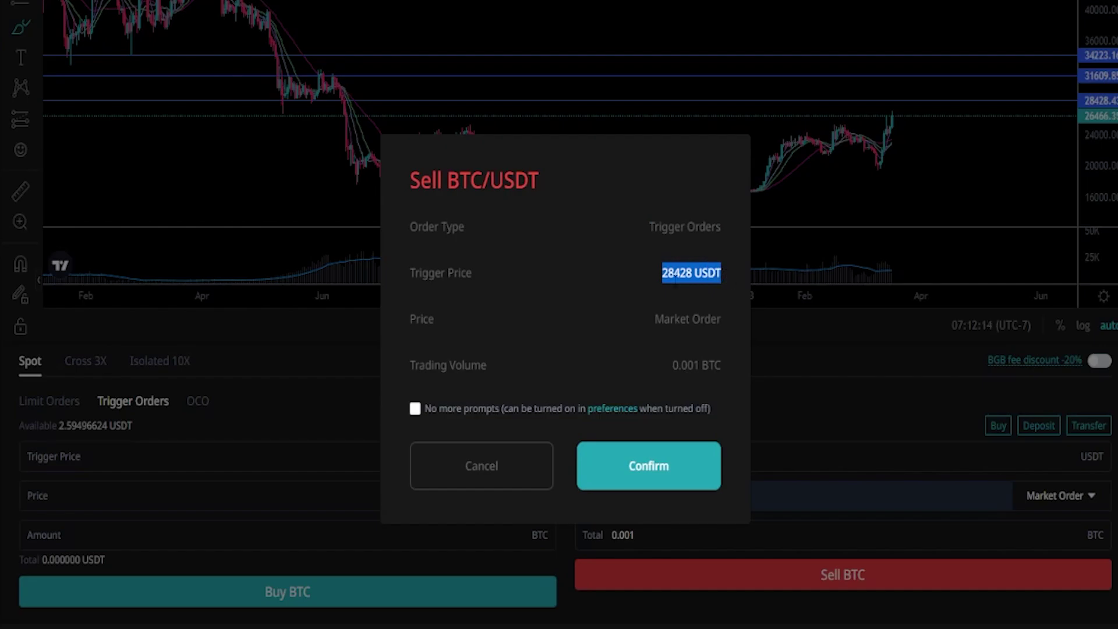
left_click_drag(651, 317, 725, 320)
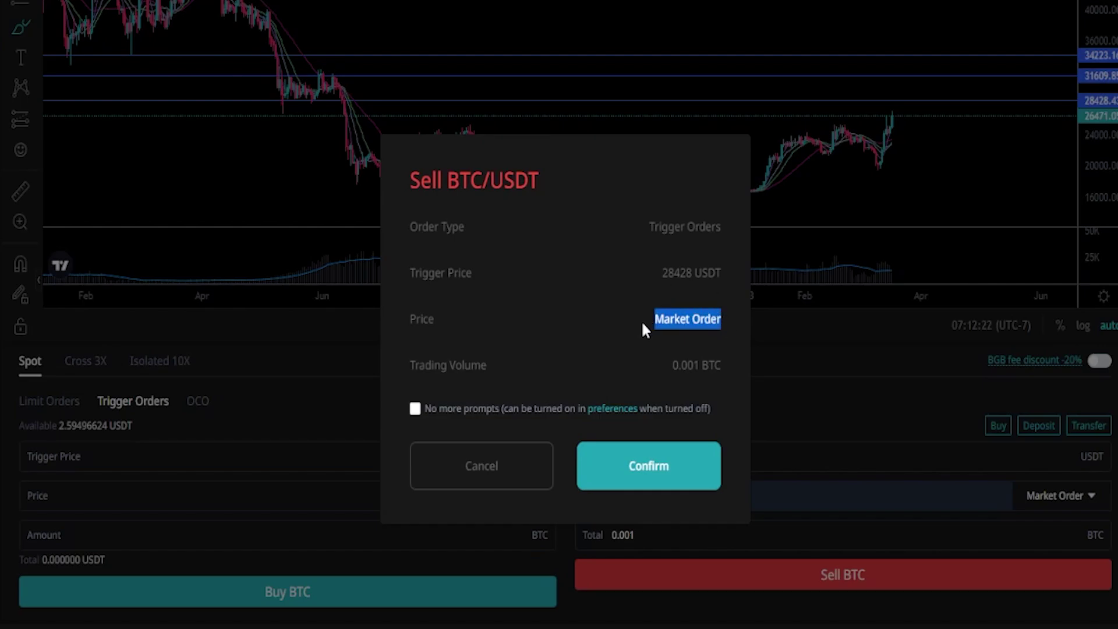
left_click(674, 366)
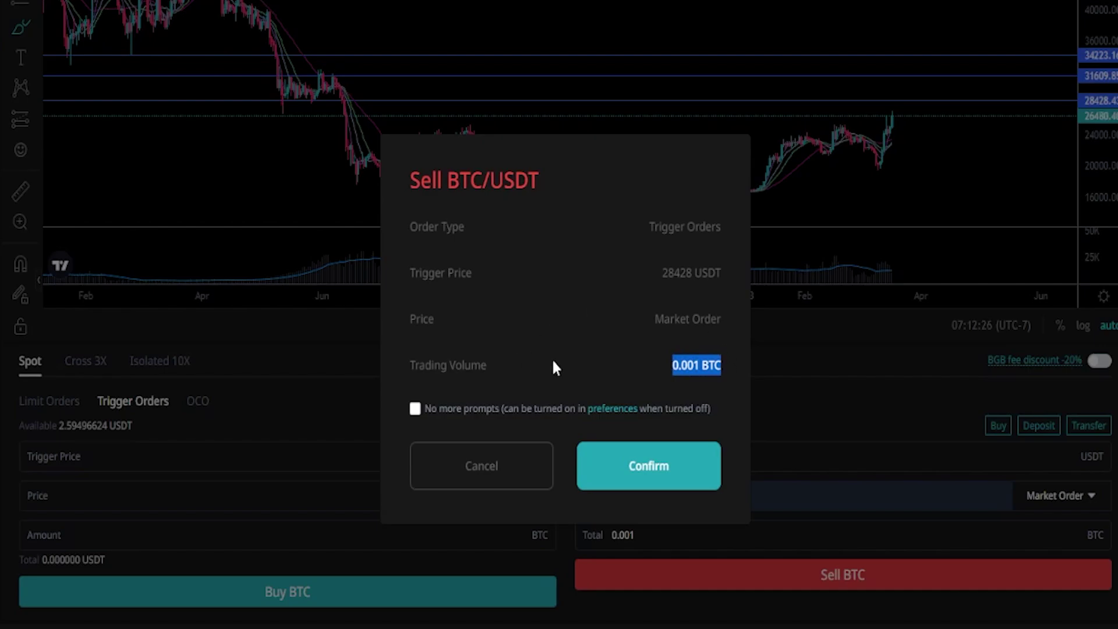
left_click(623, 472)
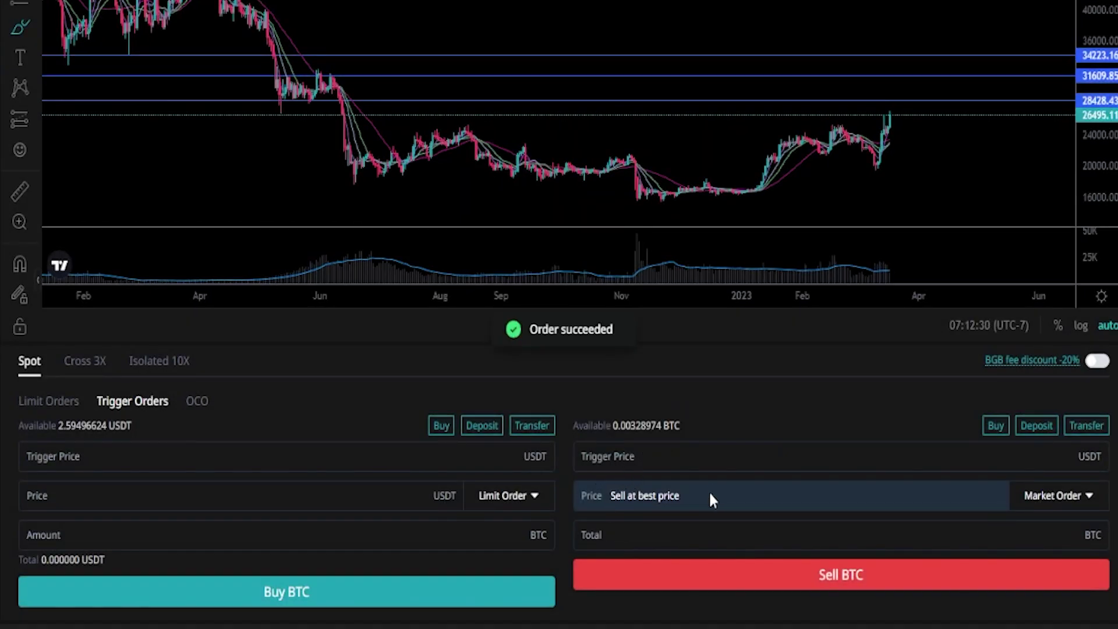
Enter trigger price 31608 for a 0.001 BTC market sell, then submit and confirm it.
left_click(741, 457)
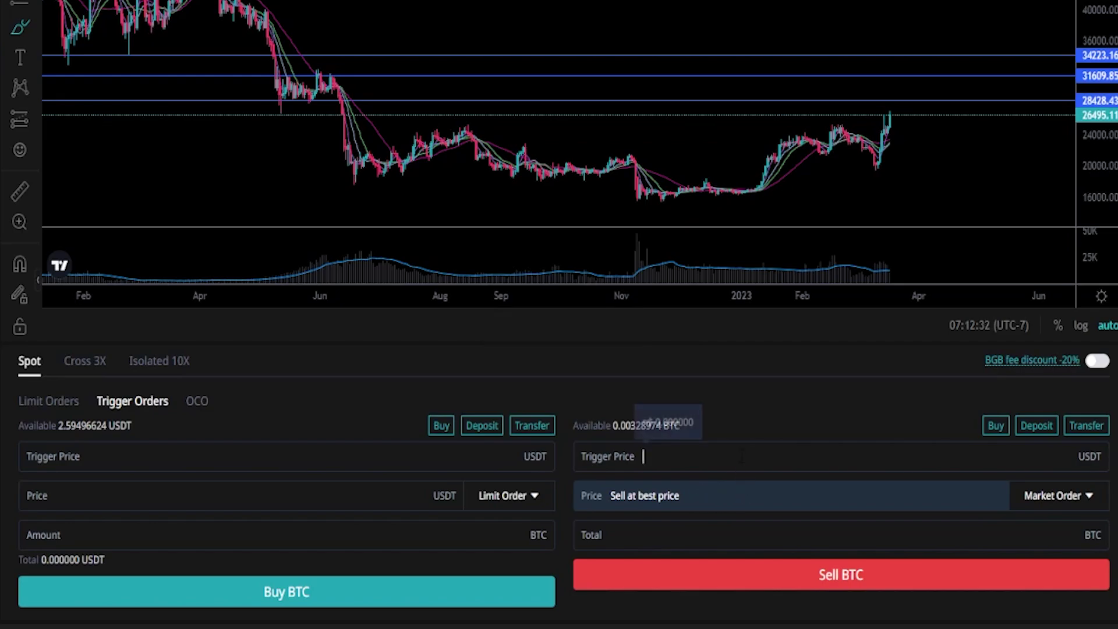
type("31")
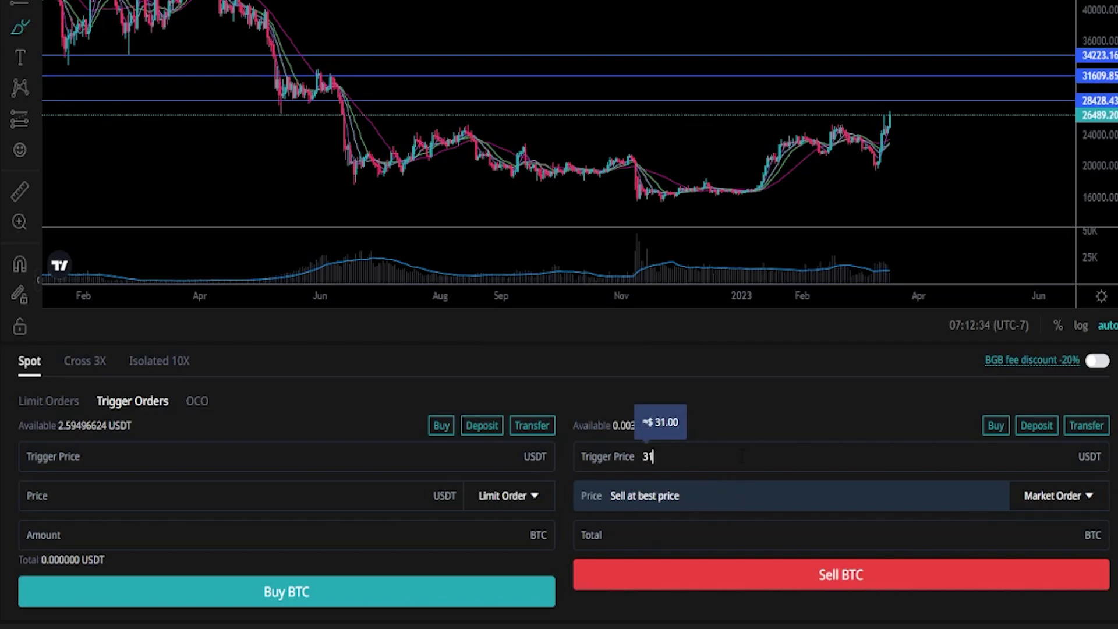
type("608")
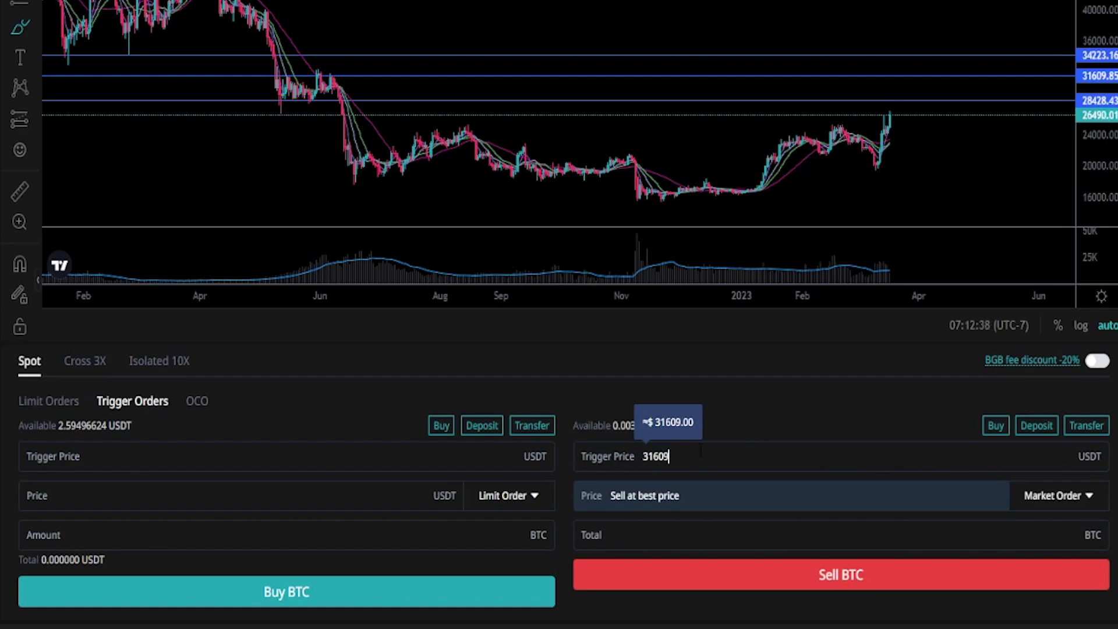
left_click(703, 536)
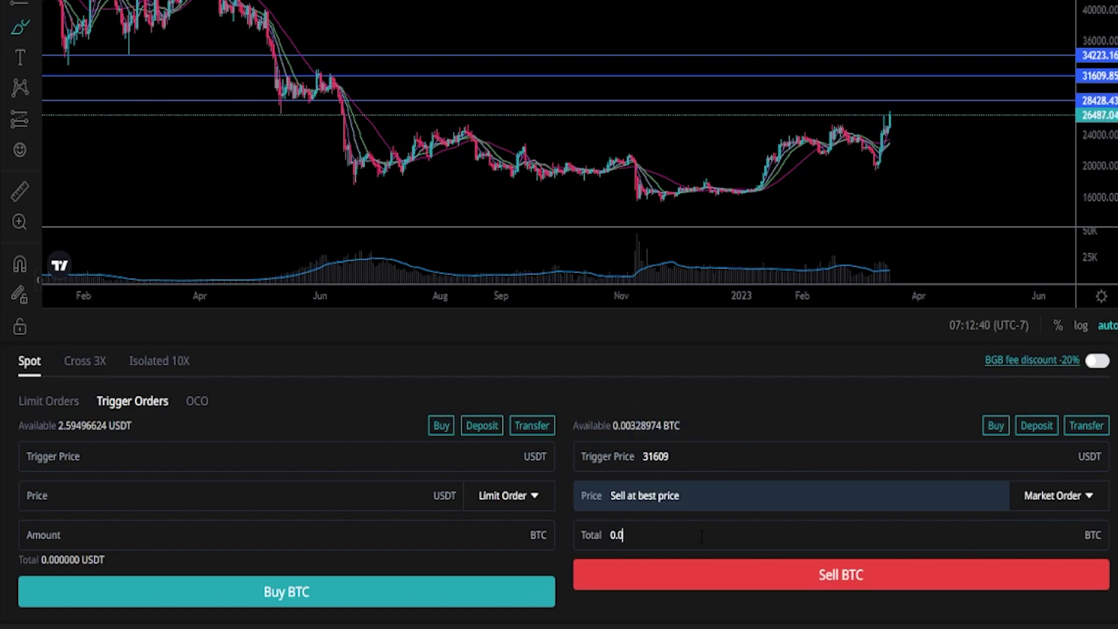
left_click(840, 575)
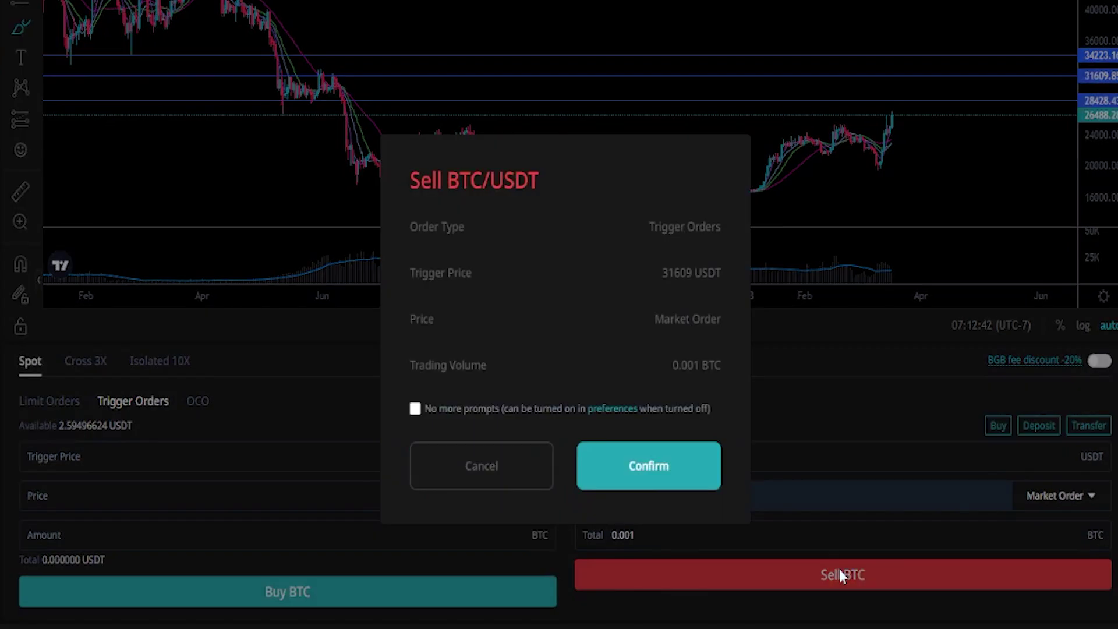
left_click(641, 466)
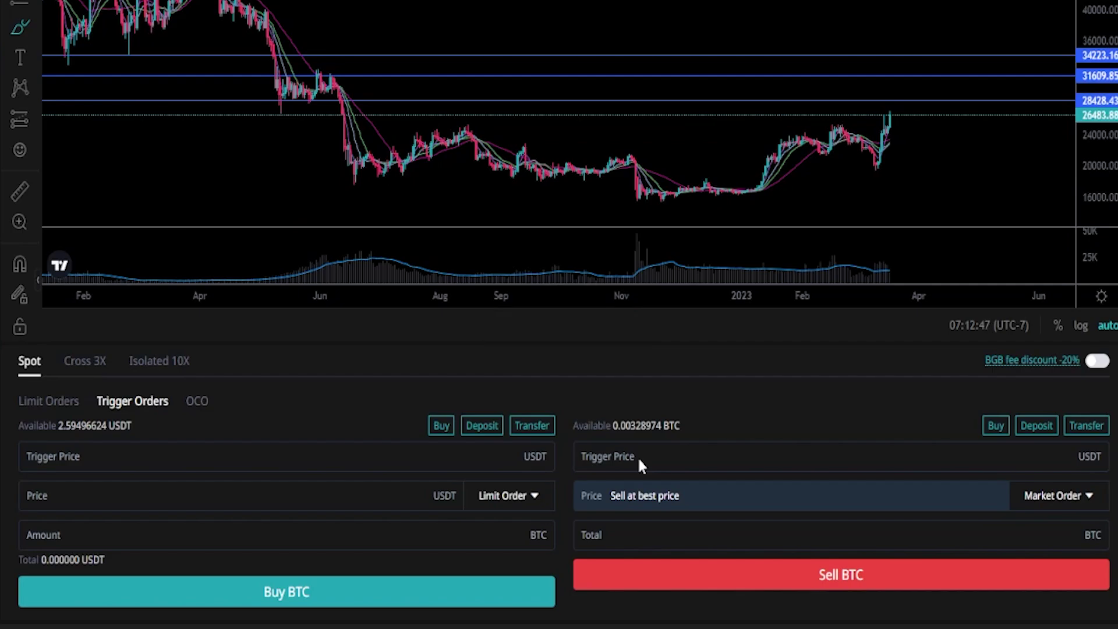
Submit and confirm a 0.0012 BTC trigger market sell with trigger price 34223 USDT.
left_click(776, 460)
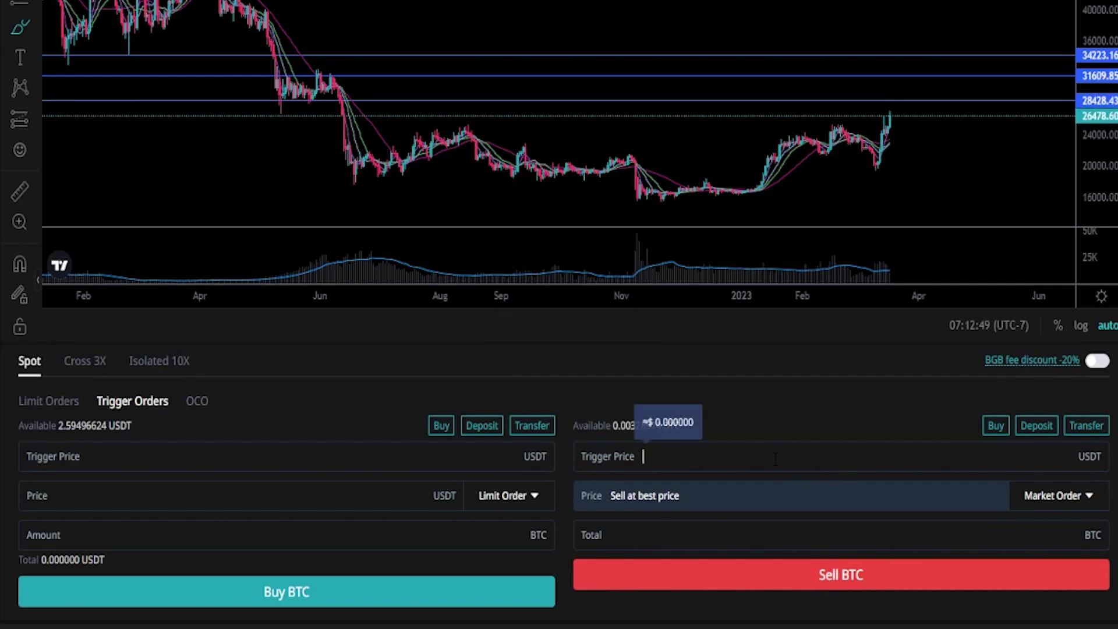
type("34")
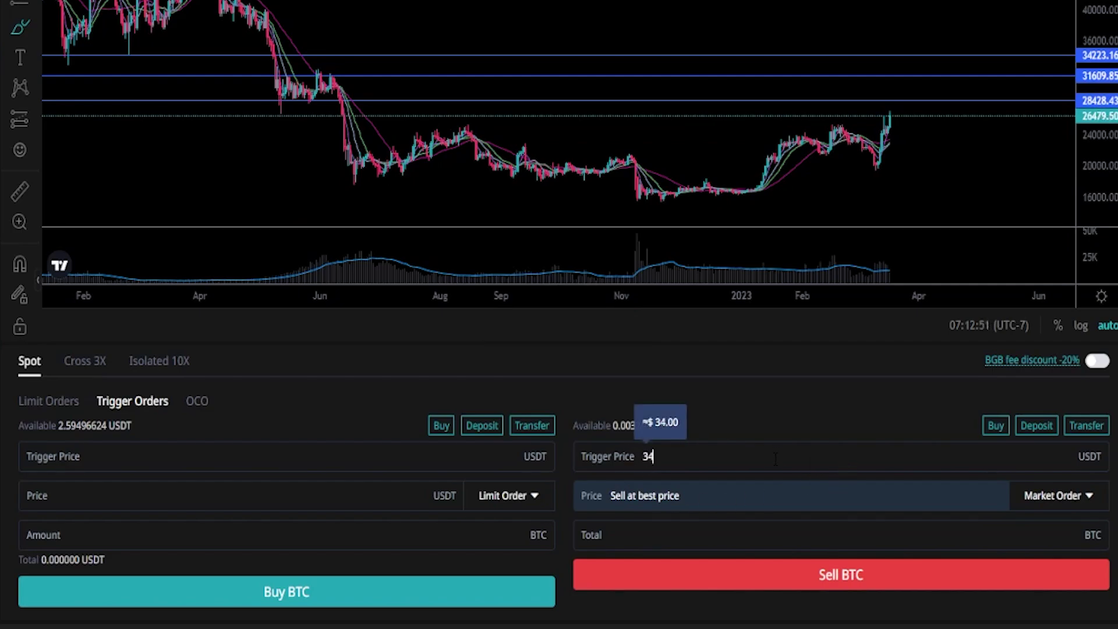
type("223")
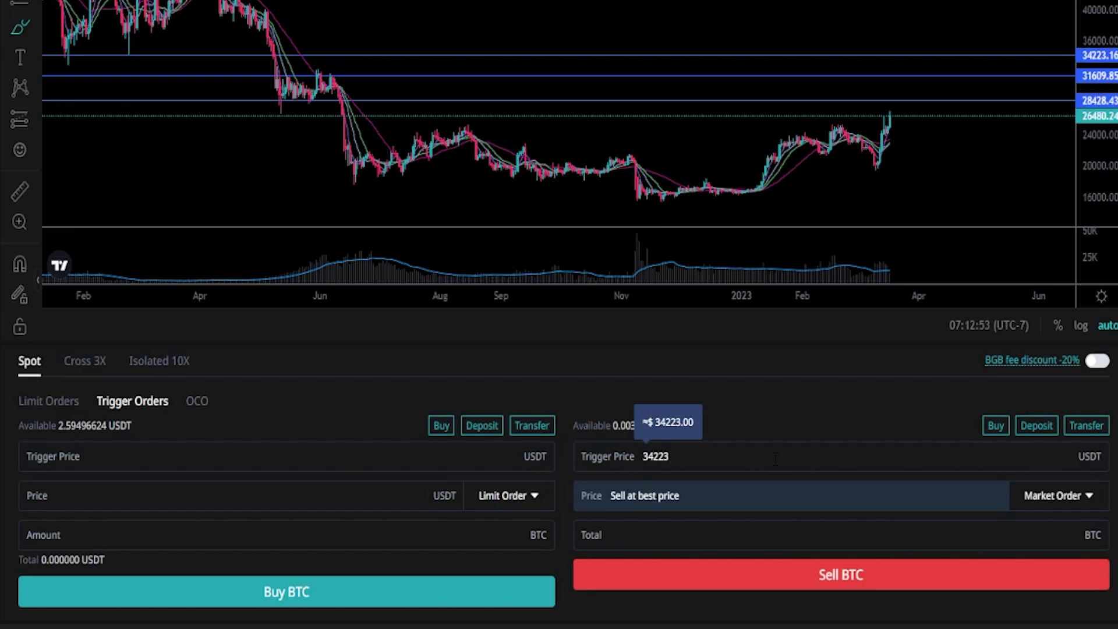
left_click(669, 547)
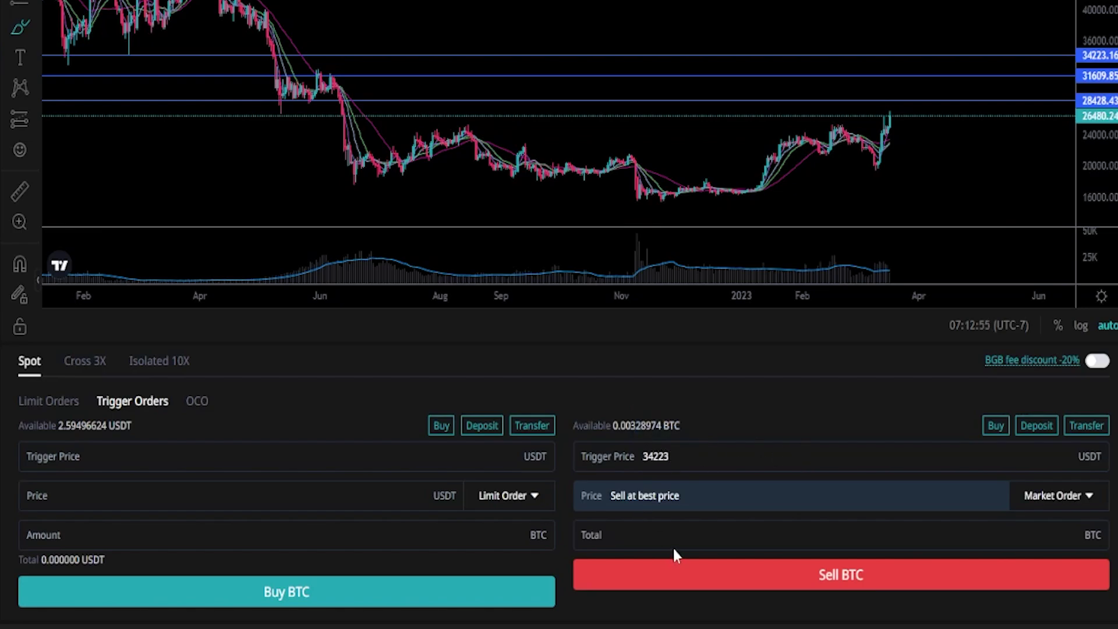
type("0.0012")
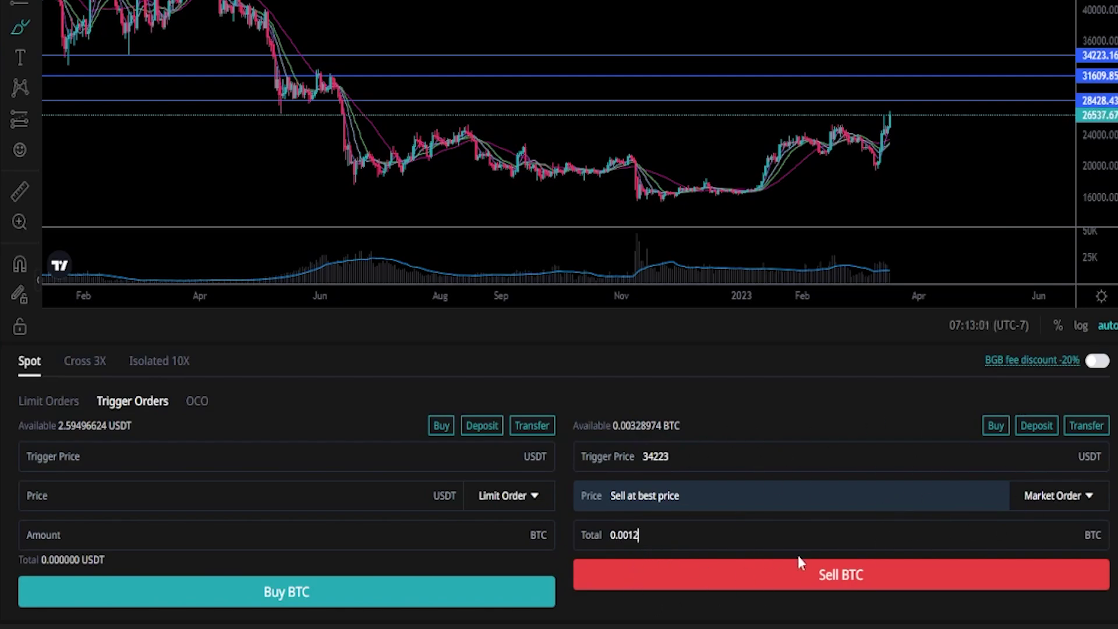
left_click(817, 576)
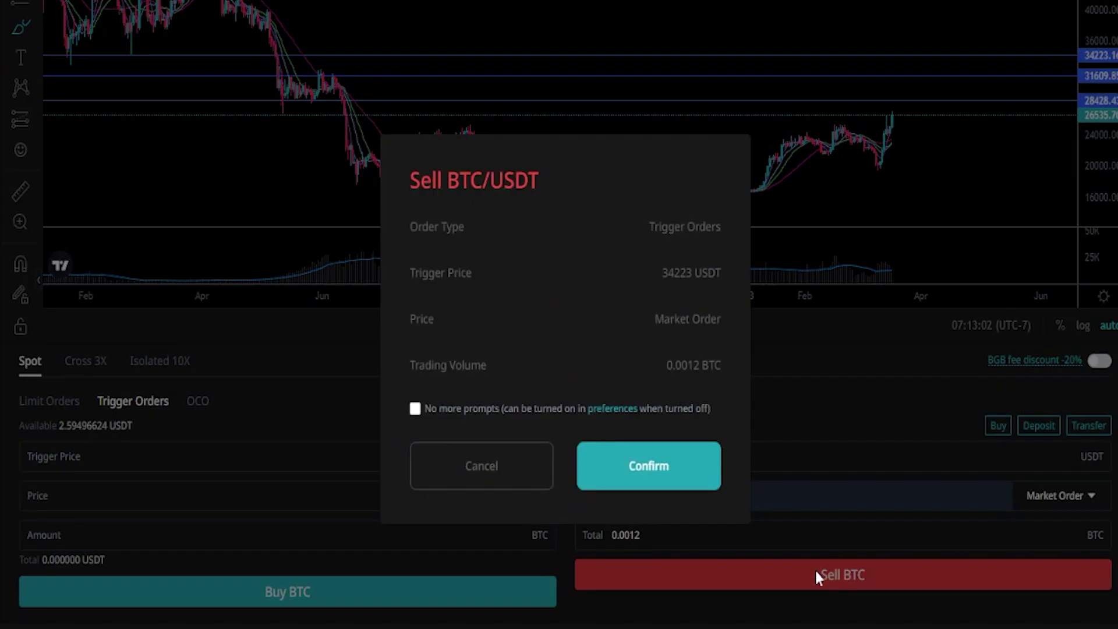
left_click(642, 461)
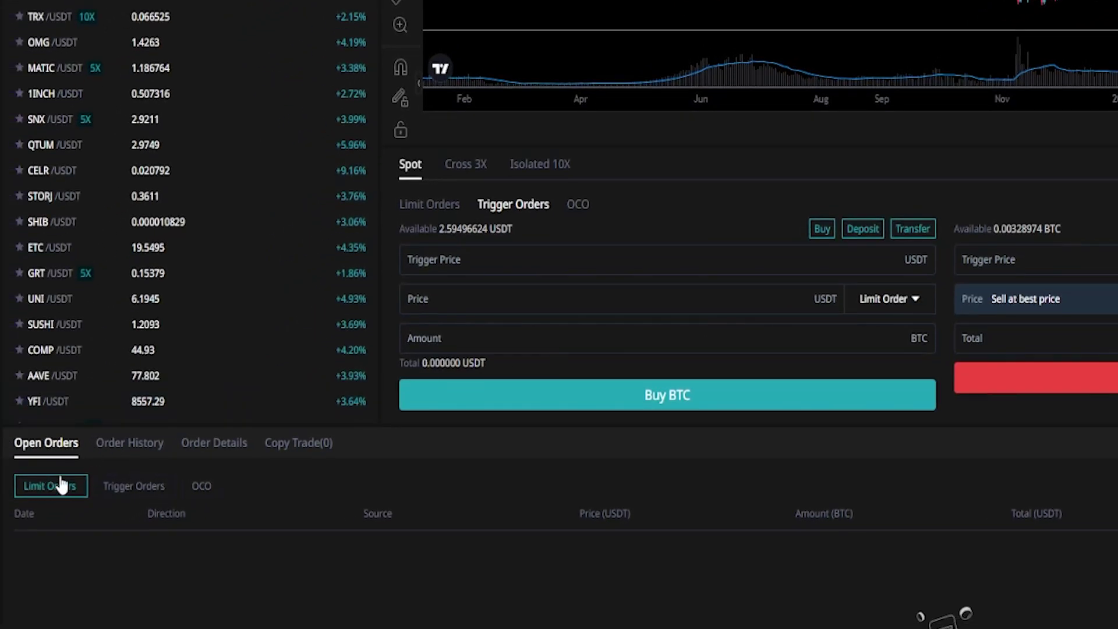
List the Trigger Orders showing the 34223, 31609 and 28428 sells Waiting, leaving the 34223 order unmodified.
left_click(131, 487)
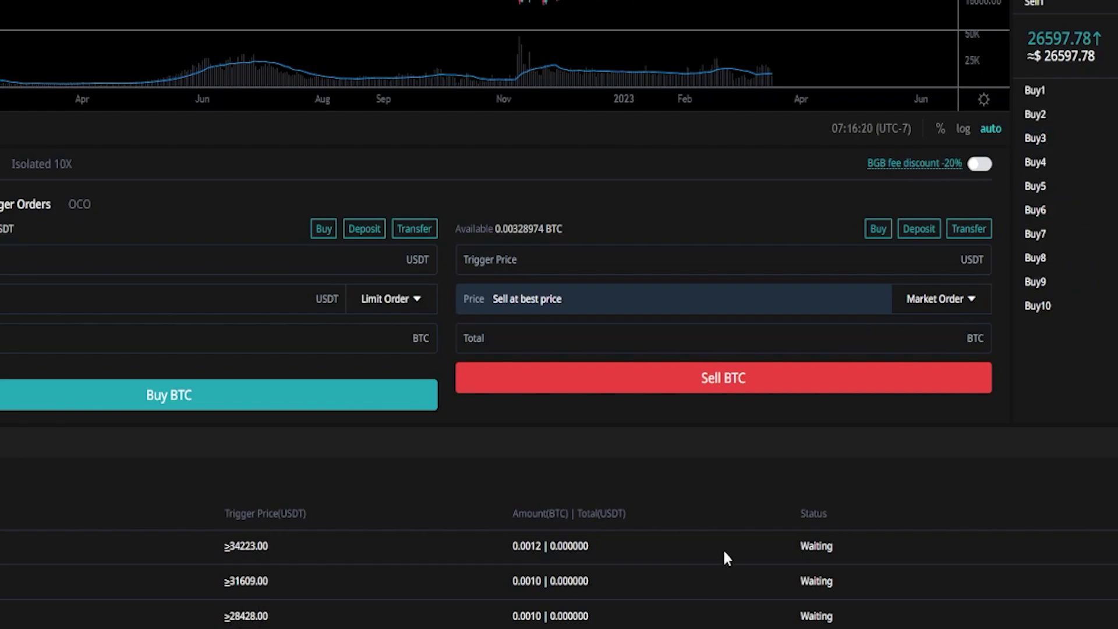
left_click_drag(793, 549, 832, 549)
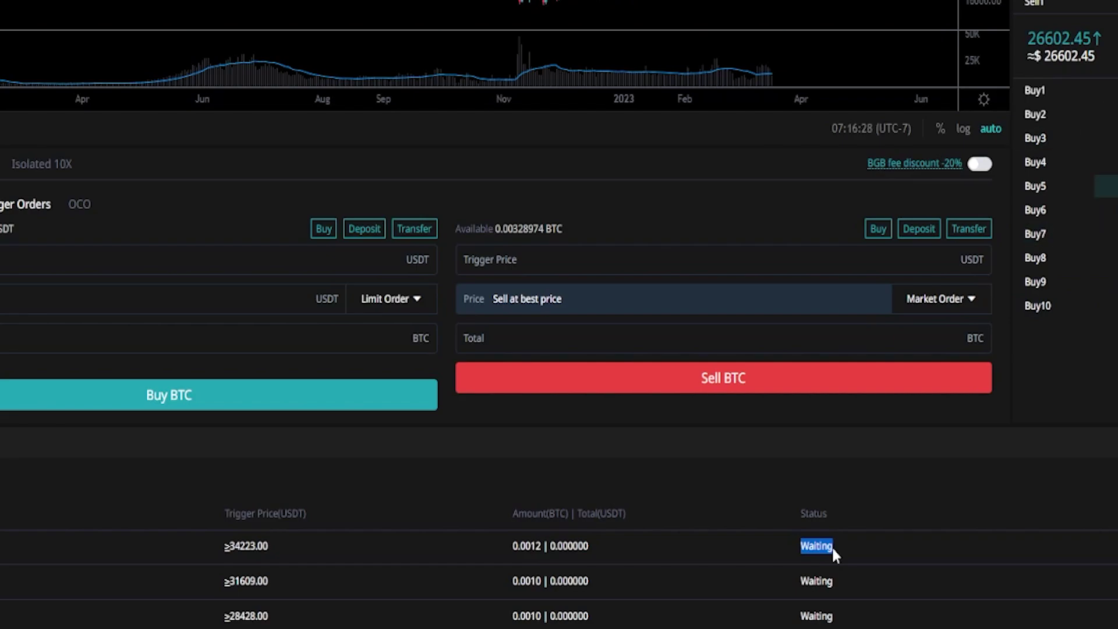
left_click(839, 550)
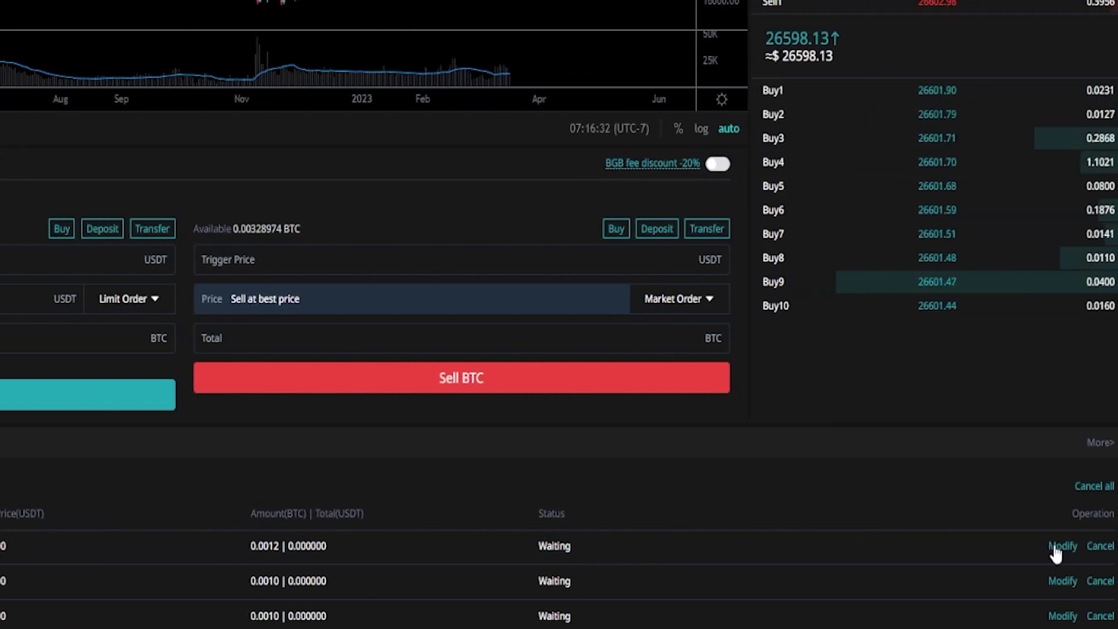
left_click(1056, 552)
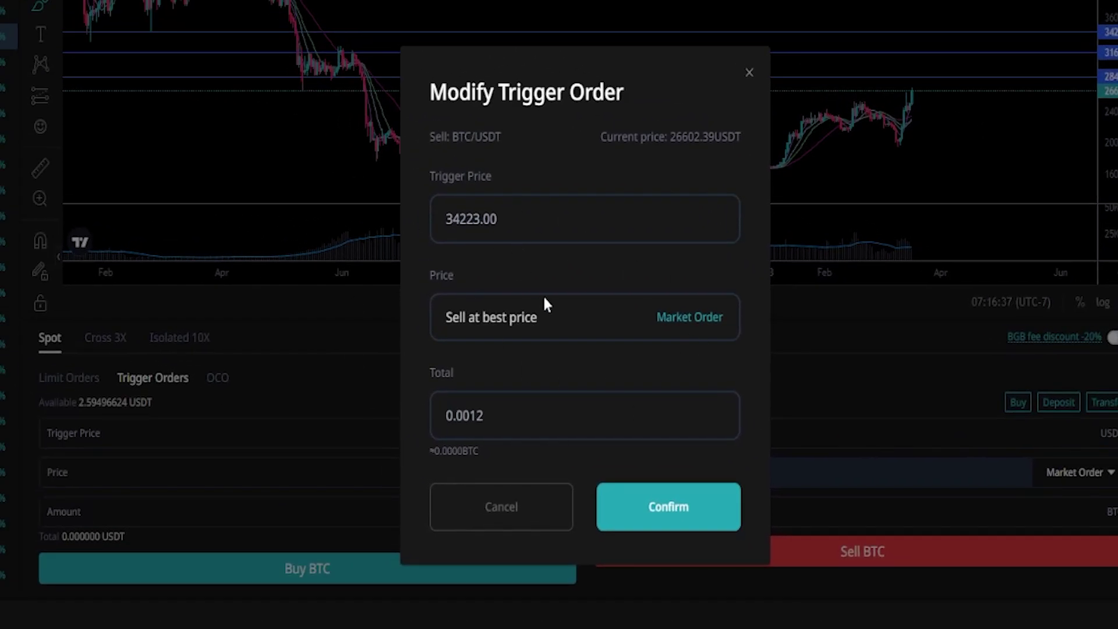
left_click(745, 62)
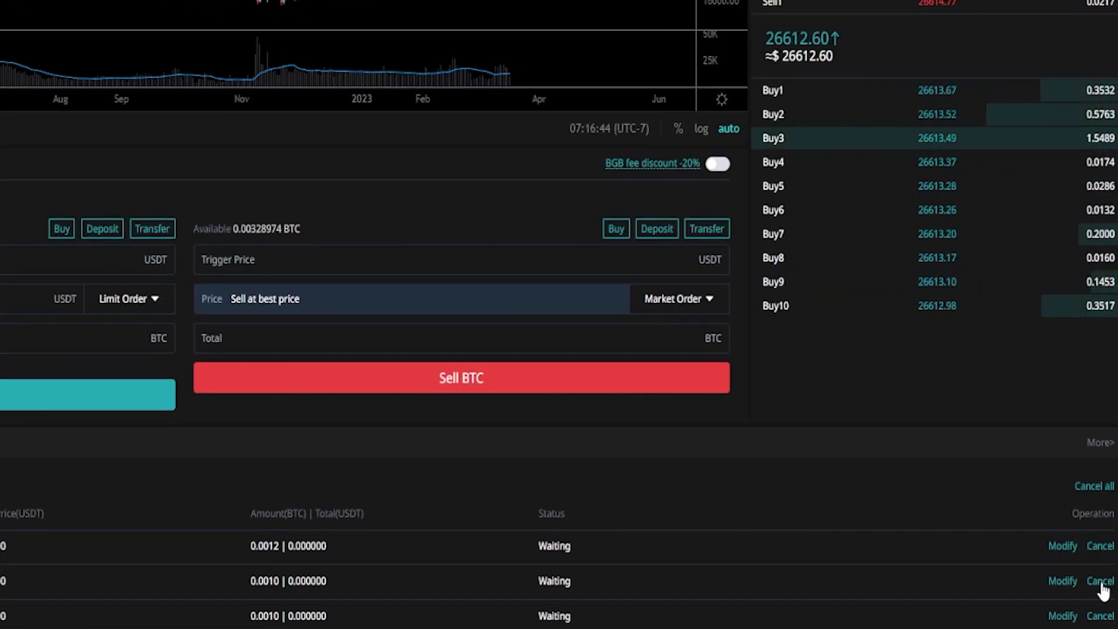
left_click(1098, 488)
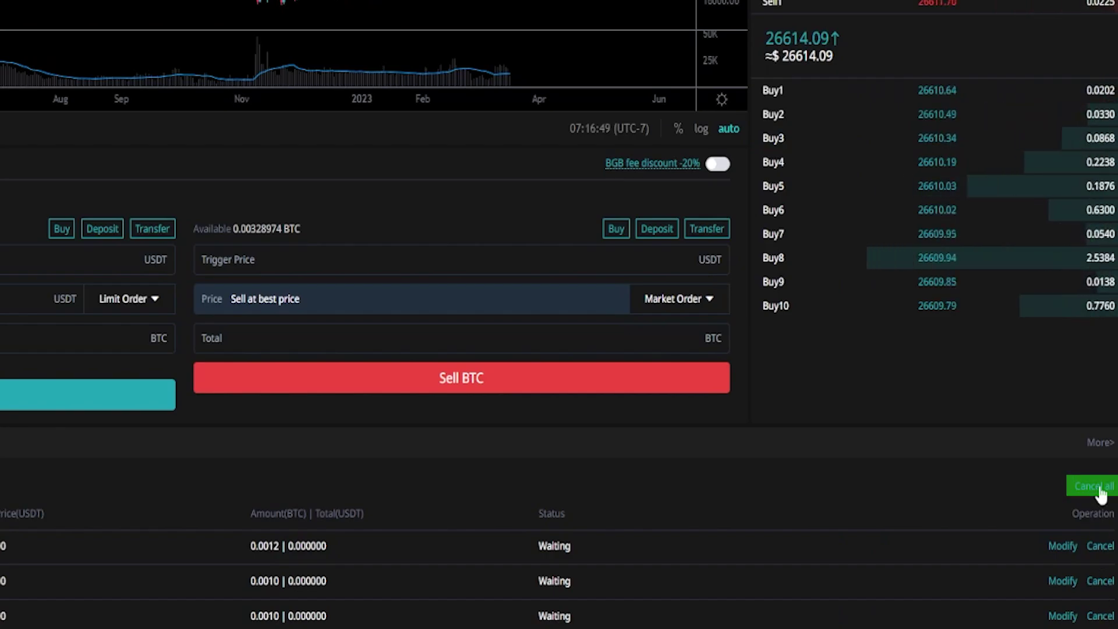